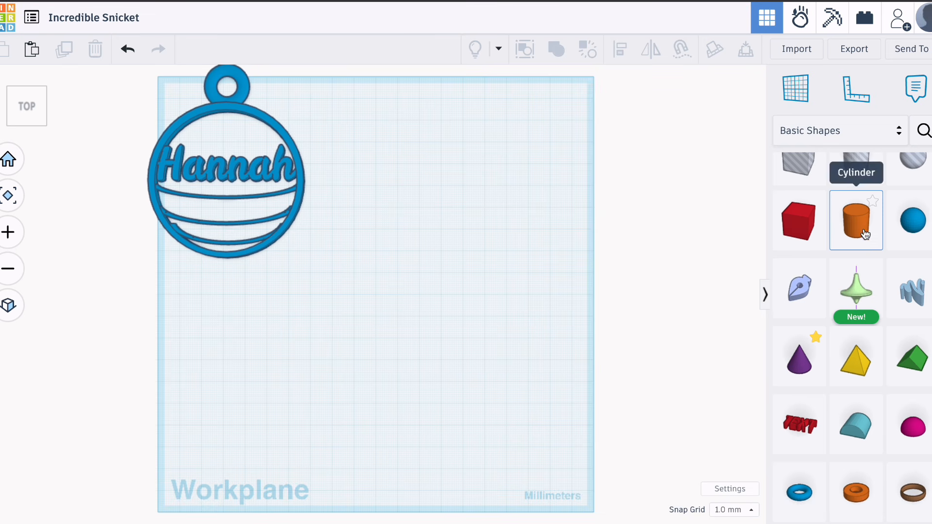
Place a solid cylinder on the workplane beside the ornament and set its length and width to 70 mm.
mouse_move(867, 235)
left_mouse_down()
mouse_move(420, 204)
mouse_move(427, 193)
left_mouse_up()
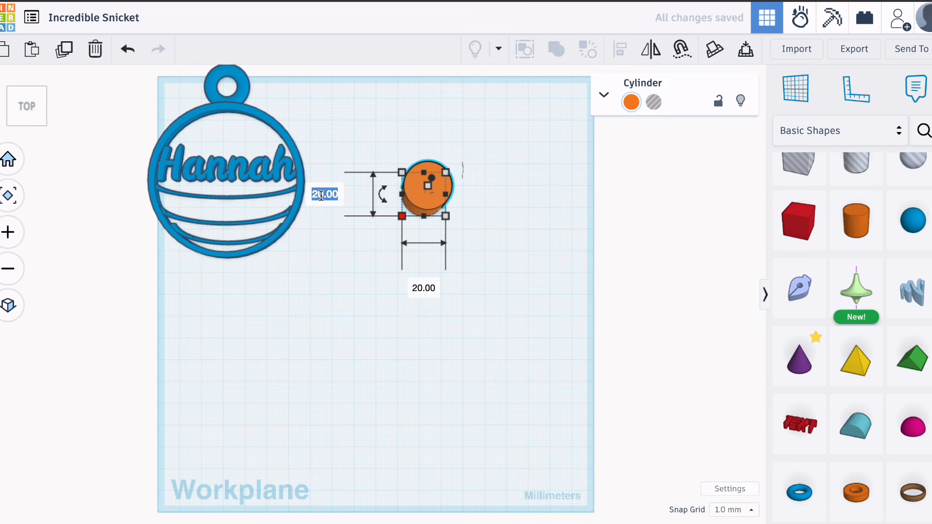
type("60")
key("Return")
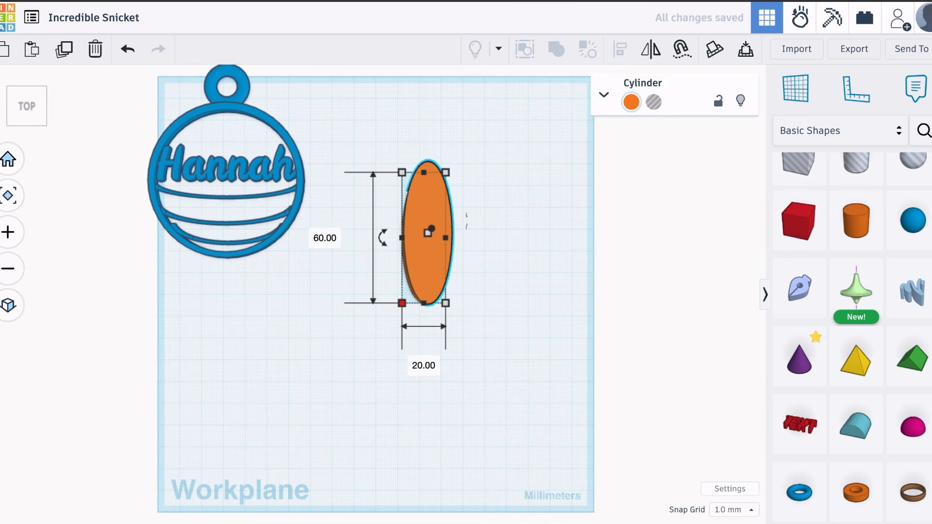
left_click(314, 242)
type("70")
key("Return")
left_click(434, 381)
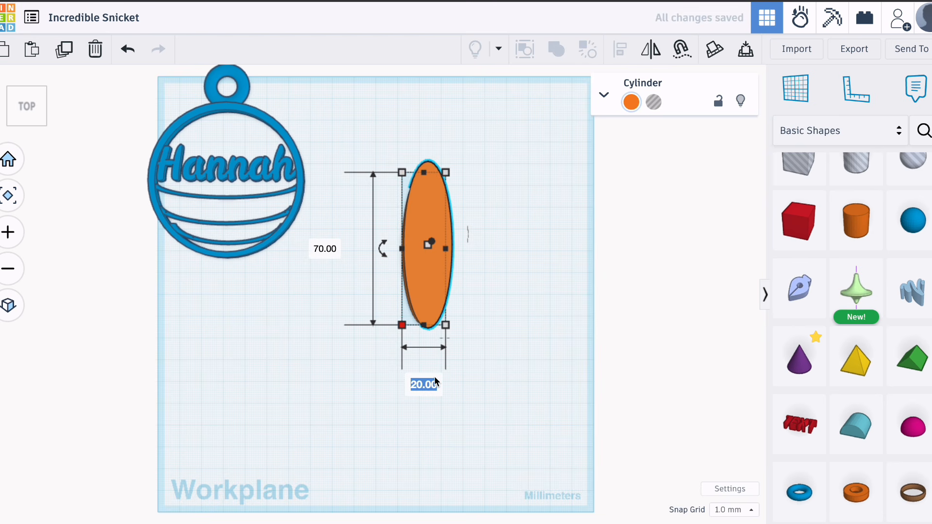
type("70")
key("Return")
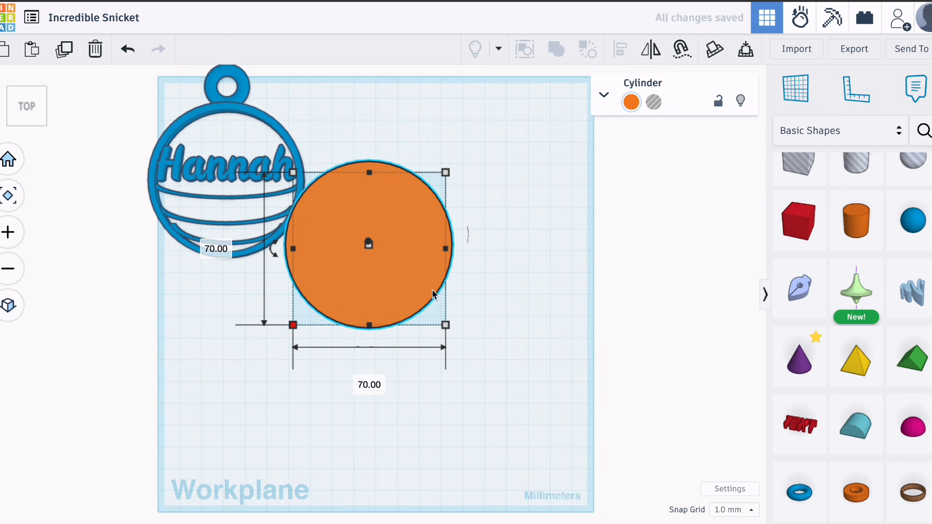
Move the 70 mm cylinder clear of the ornament and set its height to 2 mm.
left_click_drag(368, 244, 409, 261)
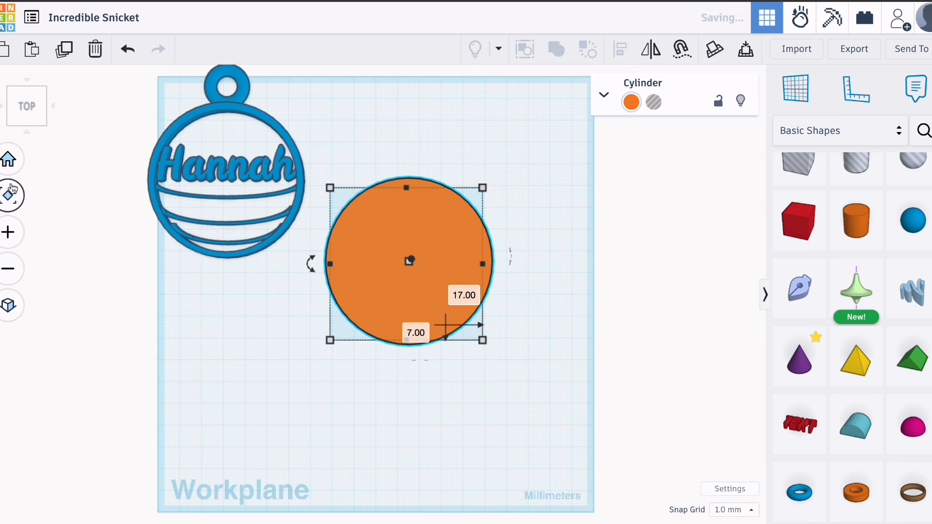
left_click(8, 159)
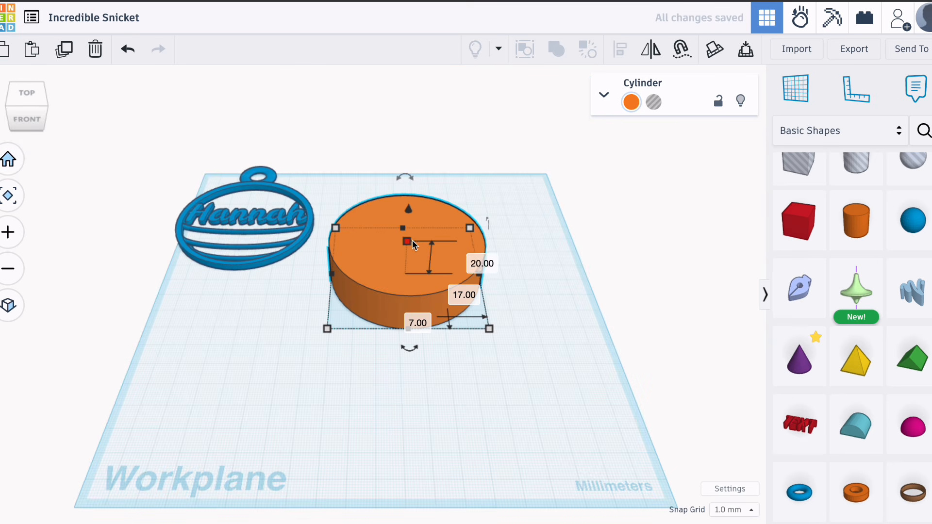
left_click(463, 258)
type("2")
key("Return")
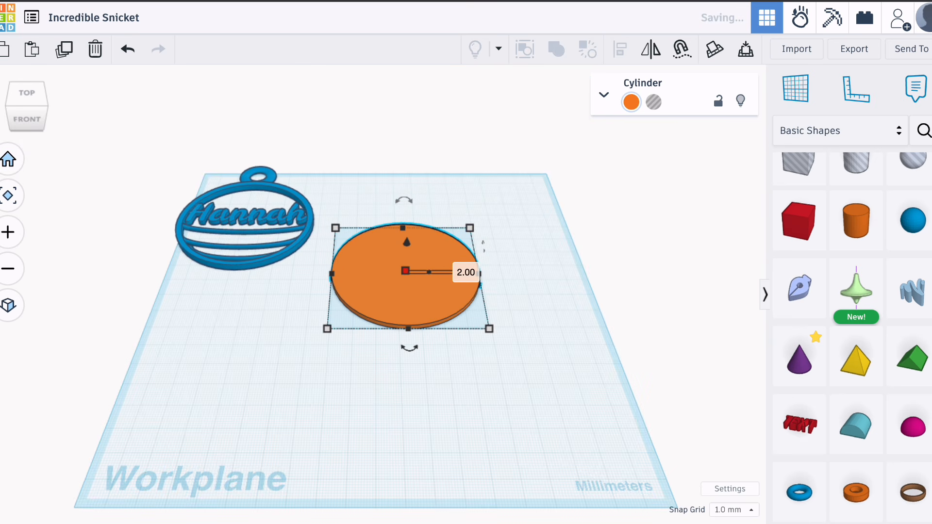
Place a cylinder hole beside the disc, size its base to 65 by 65 mm and stretch its height to 75 mm.
left_click_drag(857, 163, 519, 275)
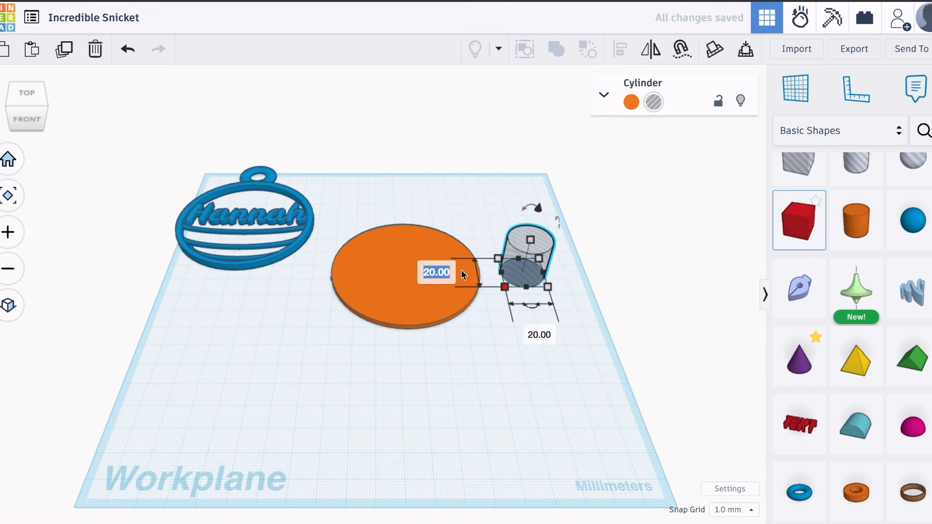
left_click(436, 274)
type("65")
key("Return")
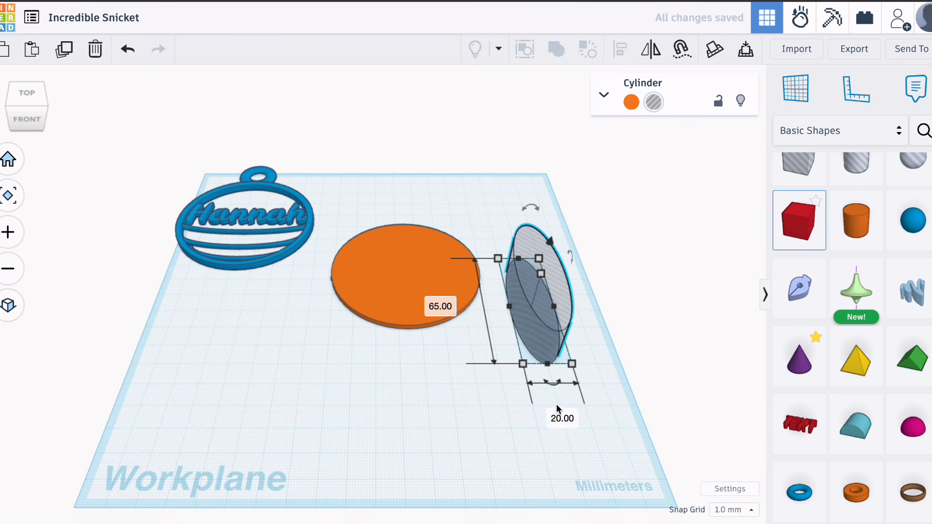
left_click(560, 416)
type("65")
key("Return")
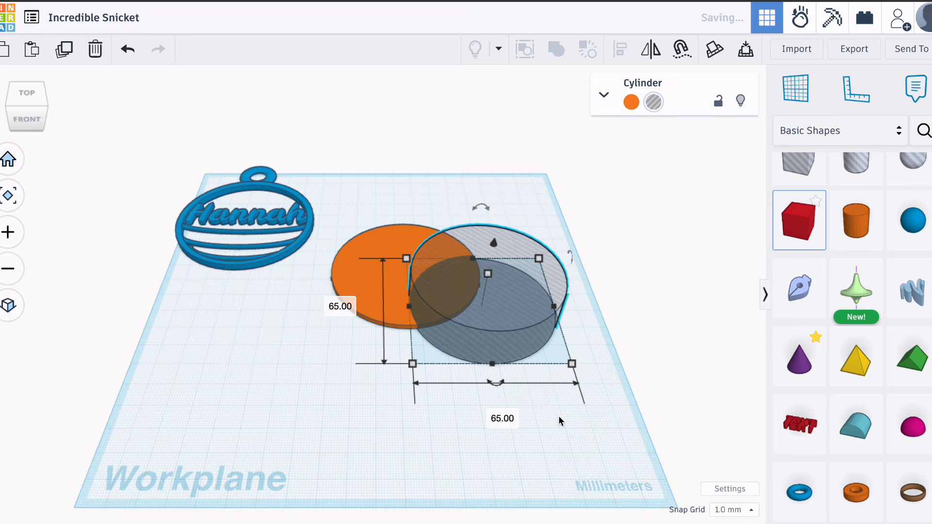
left_click_drag(489, 275, 509, 158)
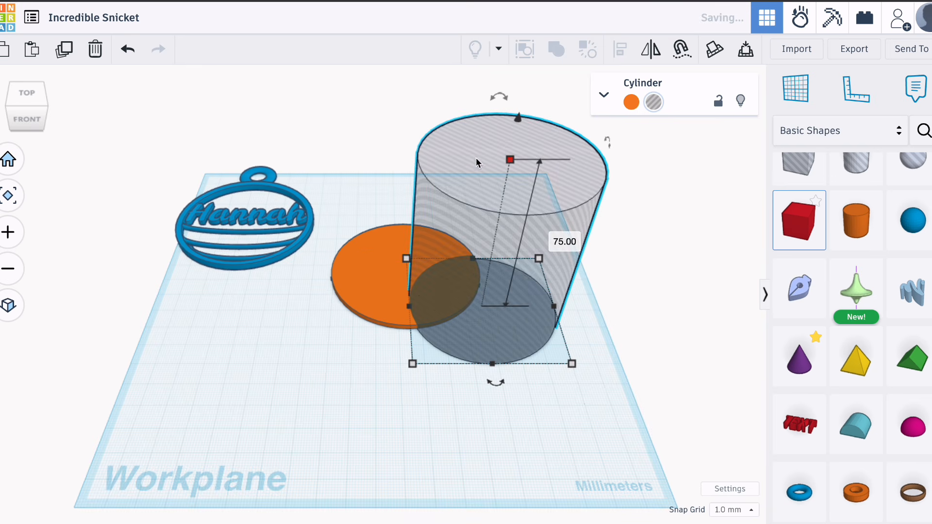
left_click(621, 292)
left_click_drag(647, 327, 449, 120)
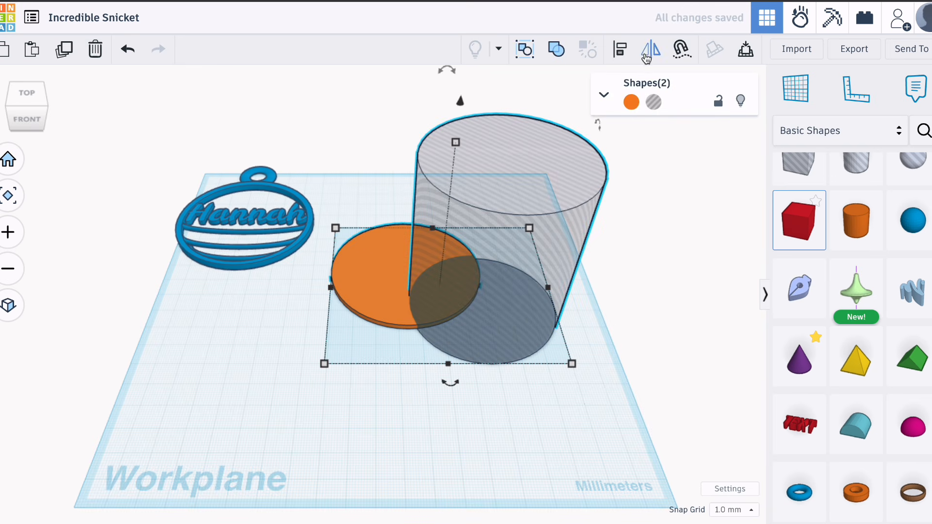
left_click(620, 48)
left_click(451, 372)
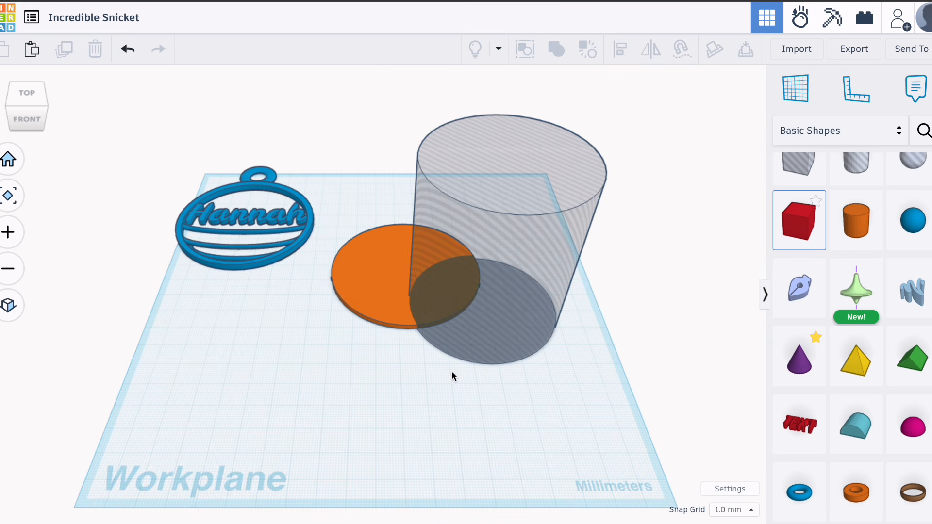
Align the orange disc and the cylinder hole on their centres along both horizontal axes.
left_click_drag(669, 287, 401, 224)
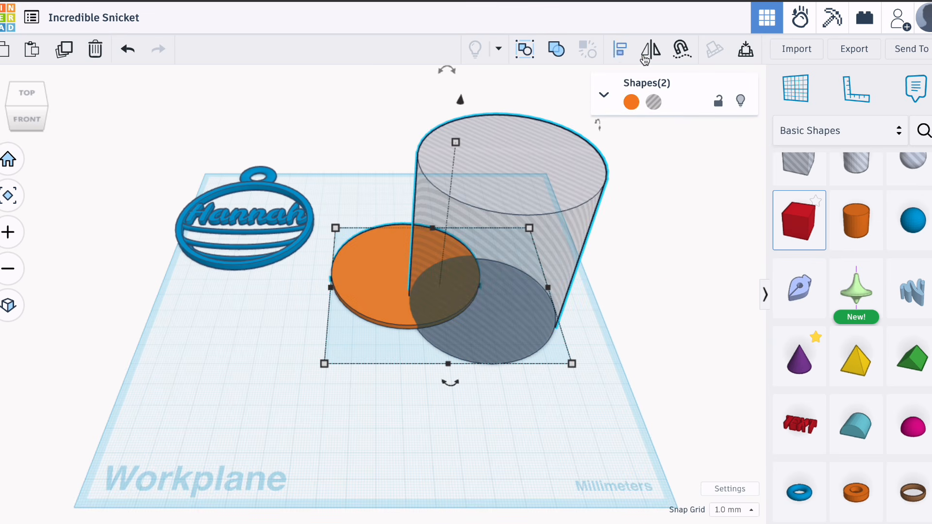
left_click(620, 49)
left_click(413, 380)
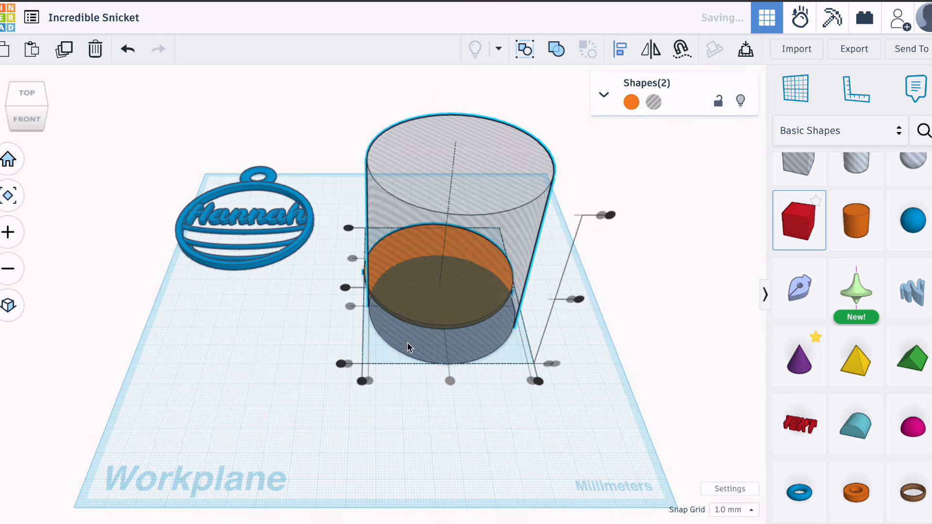
left_click(345, 288)
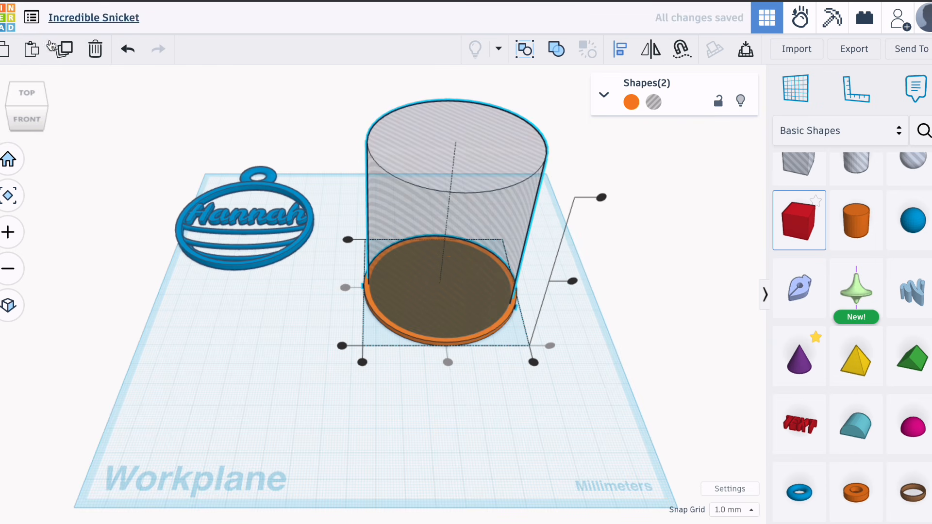
left_click(609, 158)
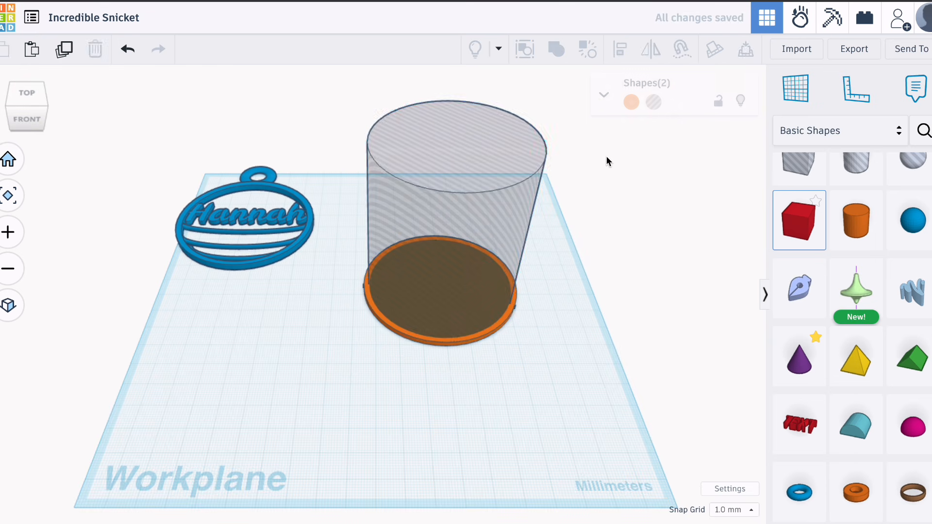
Lower the cylinder hole so that it passes completely through the orange disc.
left_click(491, 156)
left_click_drag(461, 100, 442, 382)
left_click(610, 316)
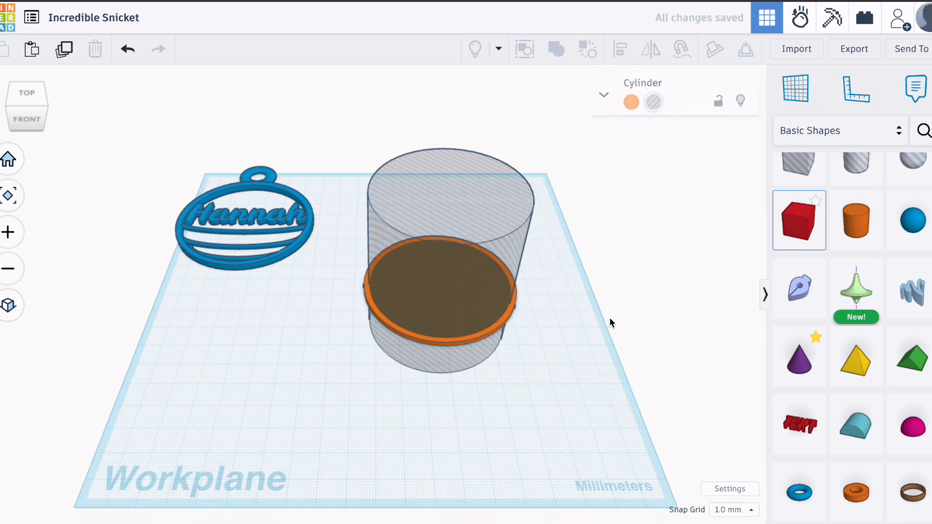
Group the disc and the cylinder hole into a union to cut out a thin ring.
left_click_drag(529, 368, 437, 220)
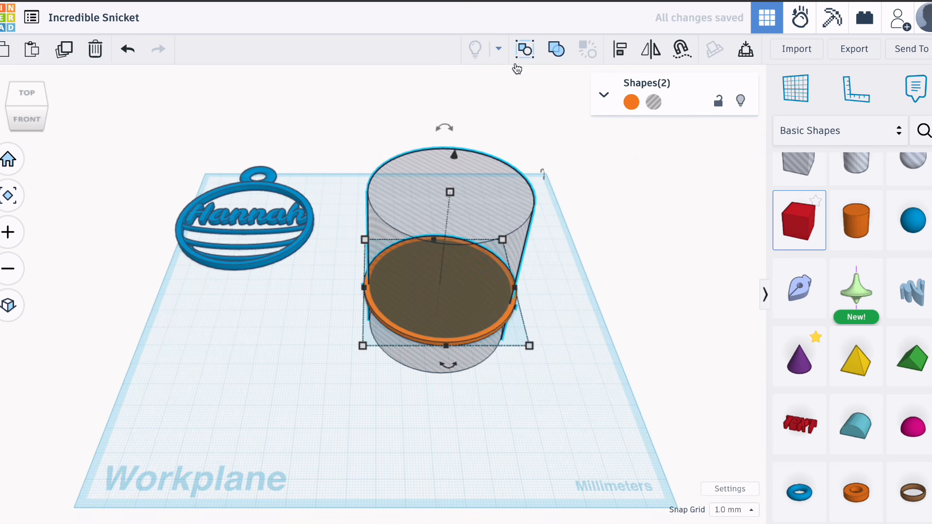
left_click(558, 50)
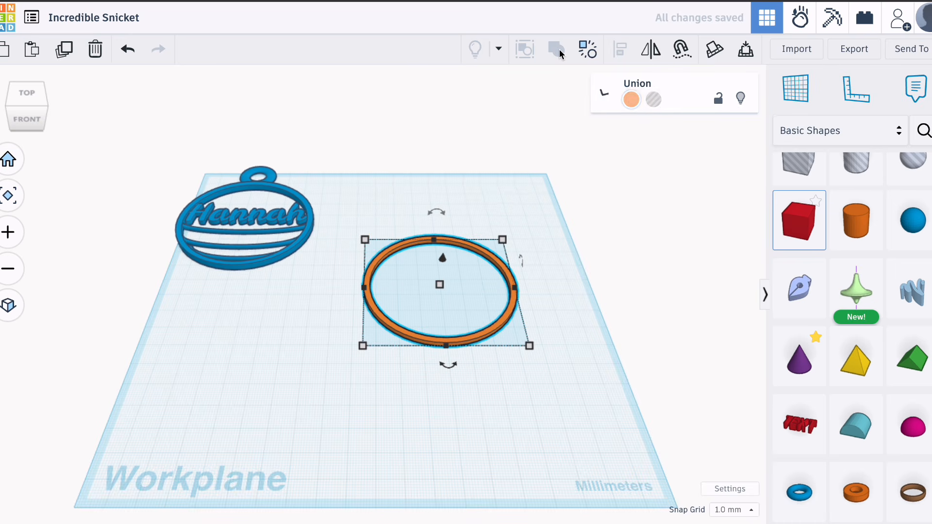
left_click(534, 202)
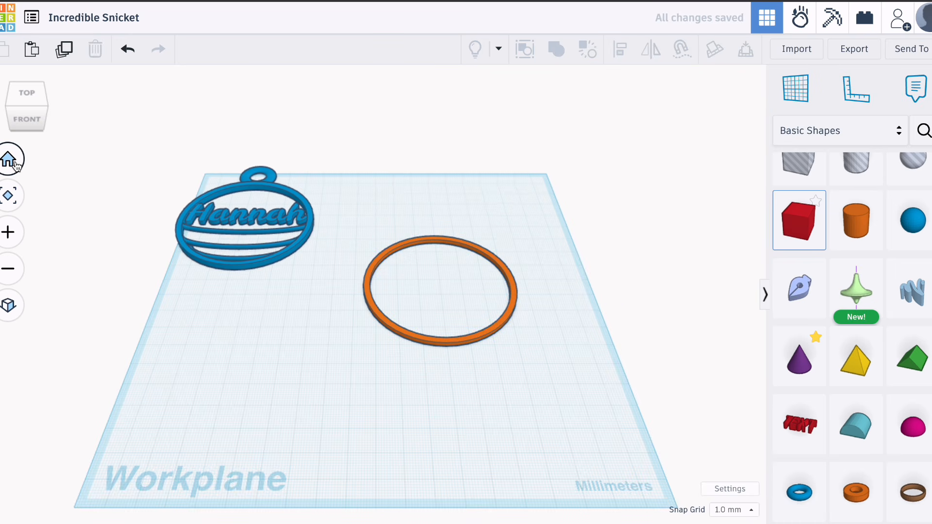
Switch to the 1001 Free Fonts website and browse the fonts in the Curly category.
left_click(25, 89)
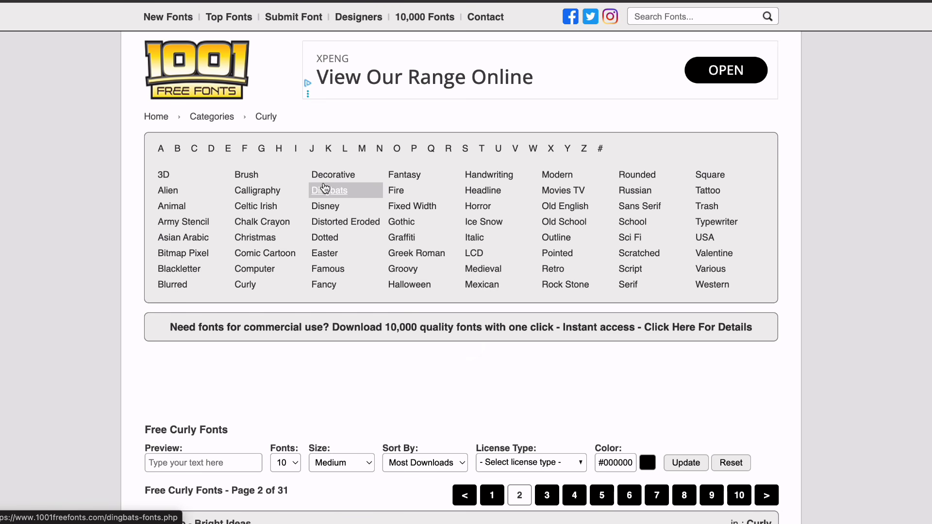
scroll(424, 391, "down", 3)
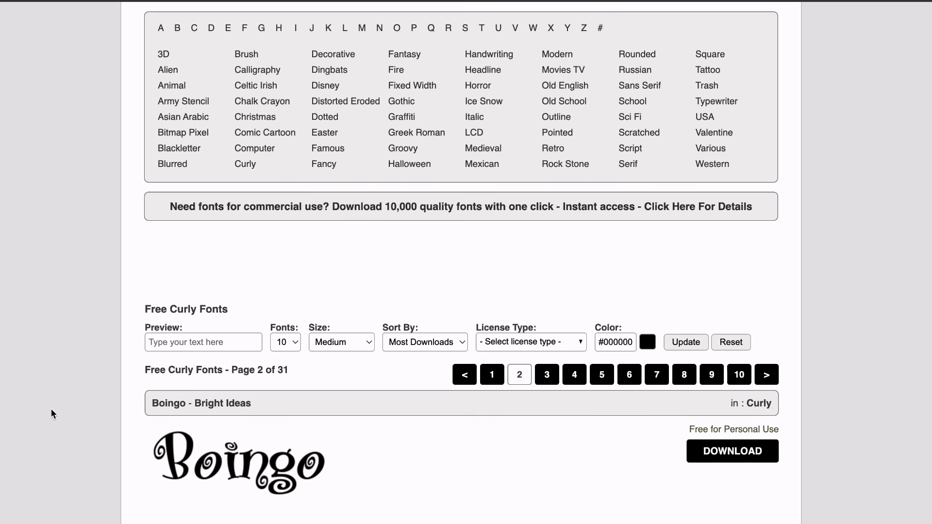
scroll(64, 404, "down", 2)
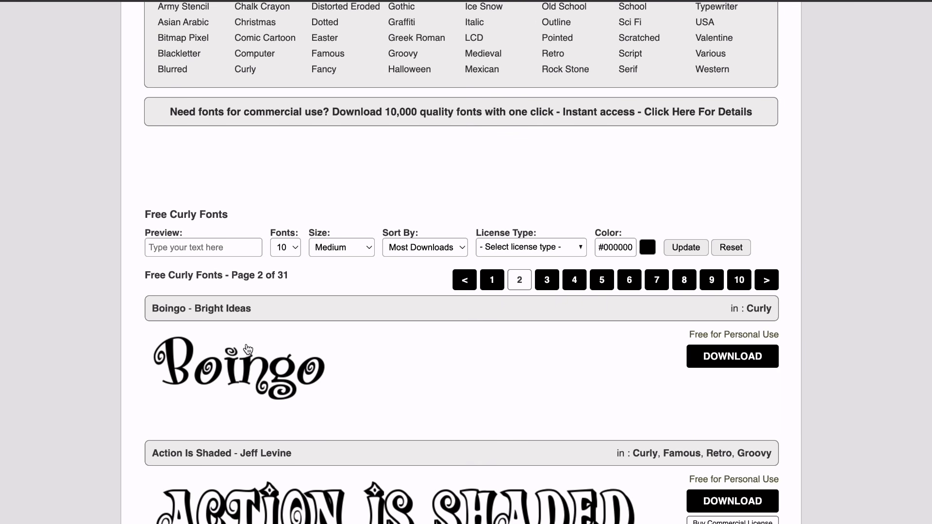
scroll(407, 227, "down", 10)
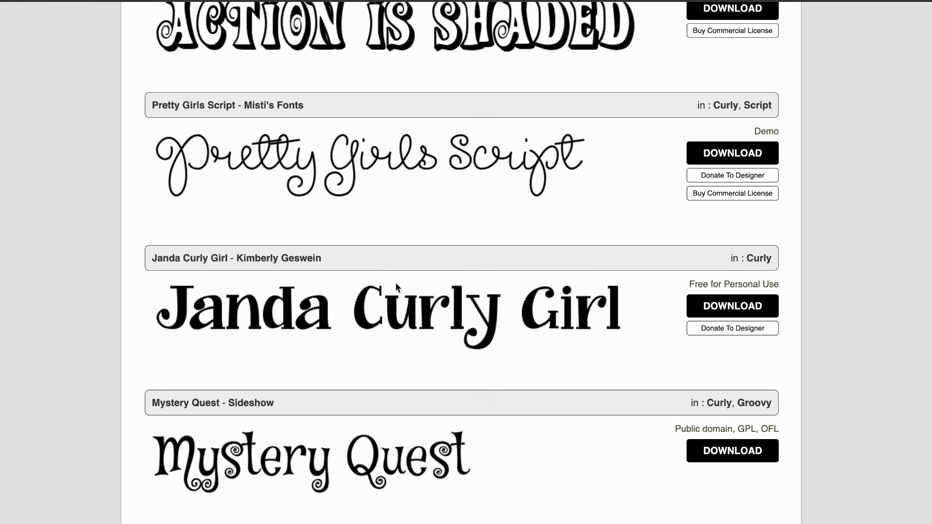
scroll(395, 281, "down", 3)
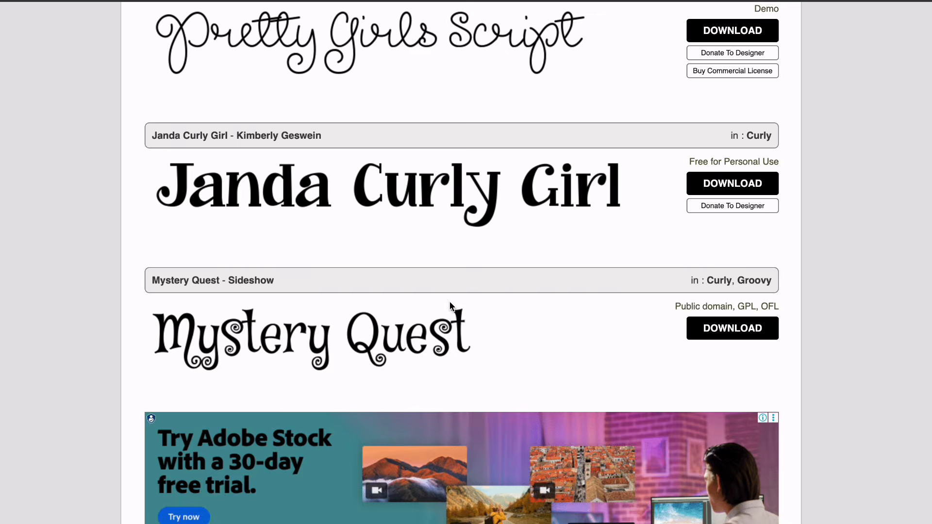
scroll(449, 306, "up", 11)
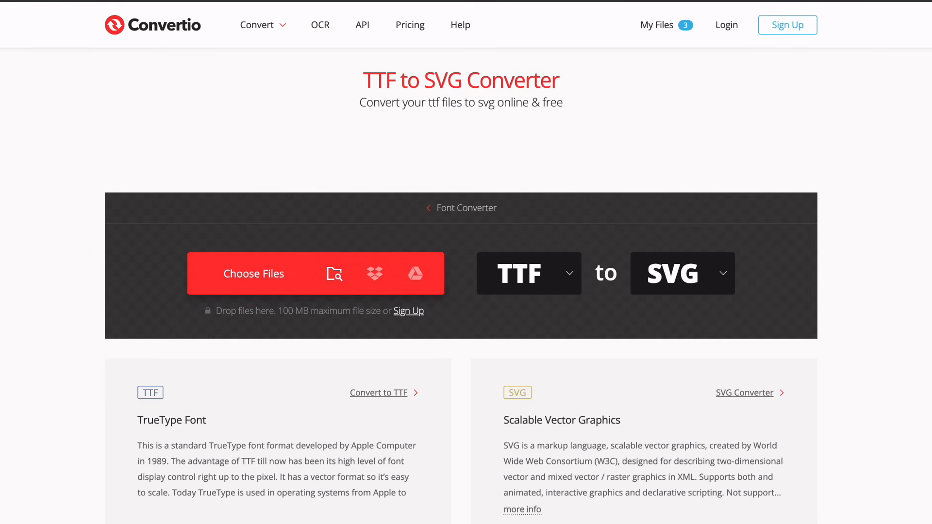
Switch back to Tinkercad, search the community shapes for "text" and place the custom font text shape above the ring.
left_click(777, 1)
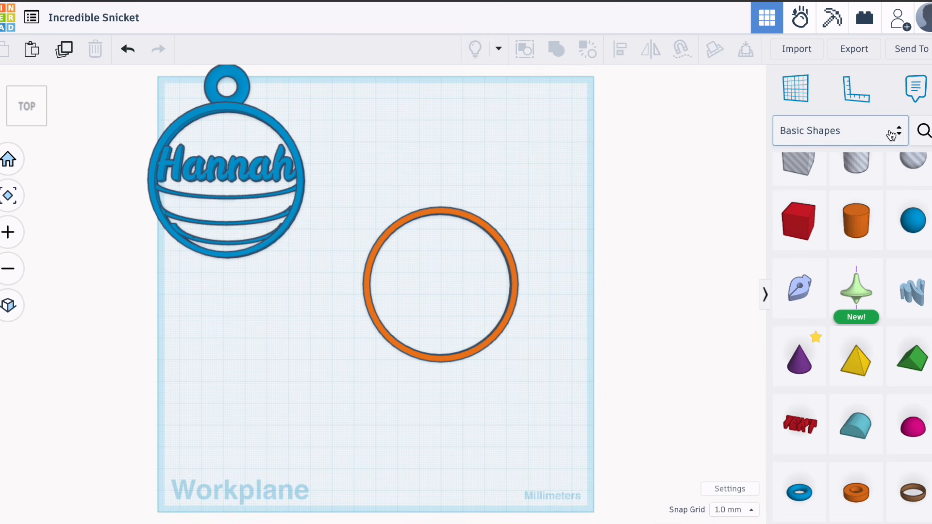
left_click(924, 131)
type("t")
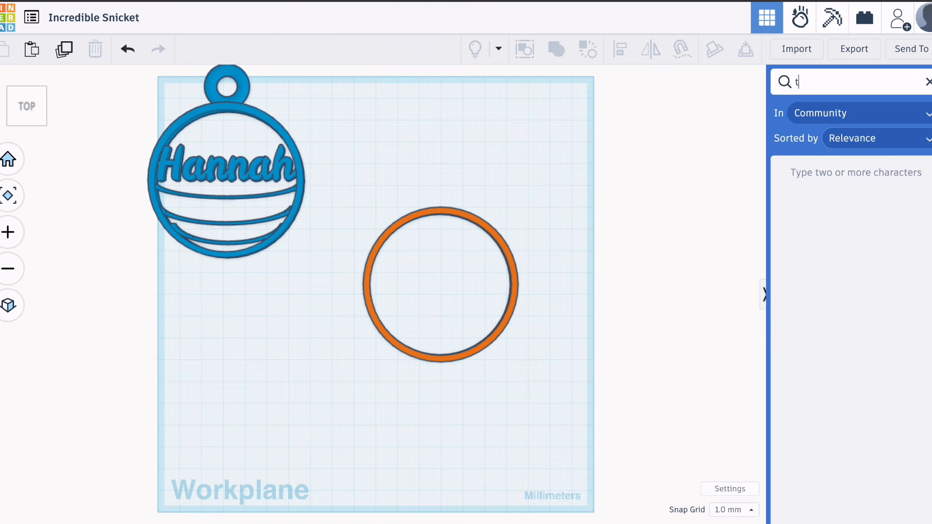
type("ext")
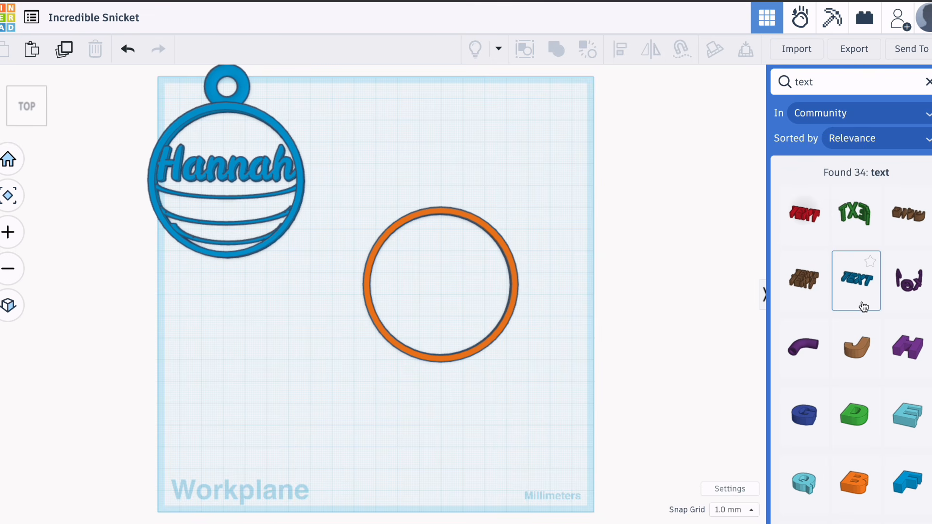
left_click_drag(855, 296, 395, 116)
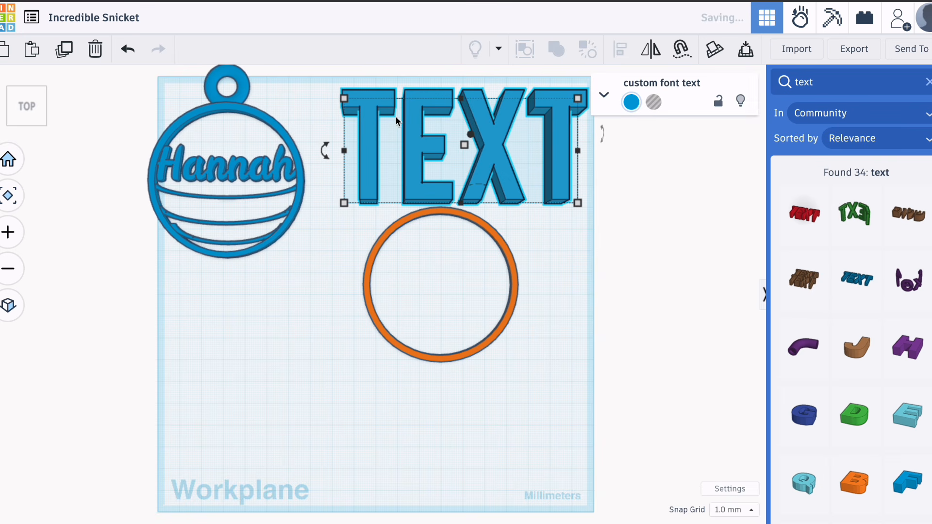
Load Agatha-Needs-Flesh.svg from the video folder as the font file of the custom text shape.
left_click(604, 94)
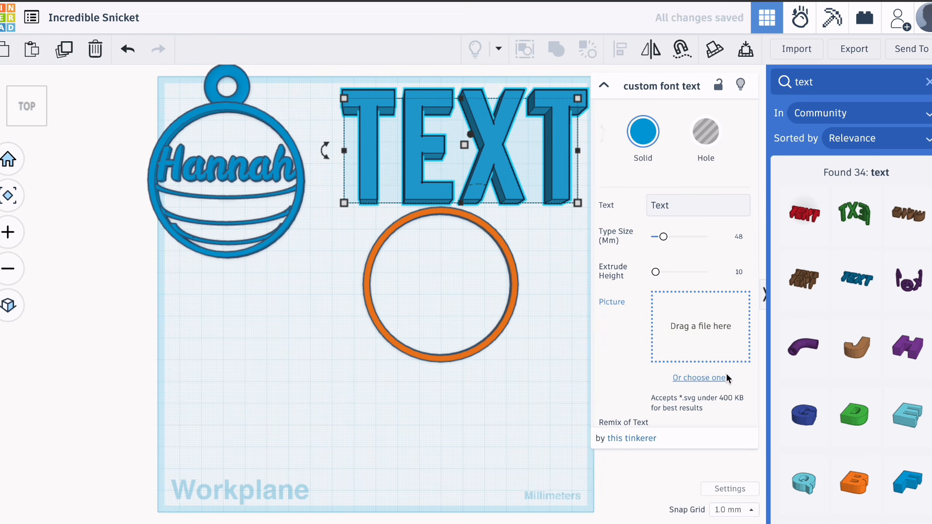
left_click(699, 380)
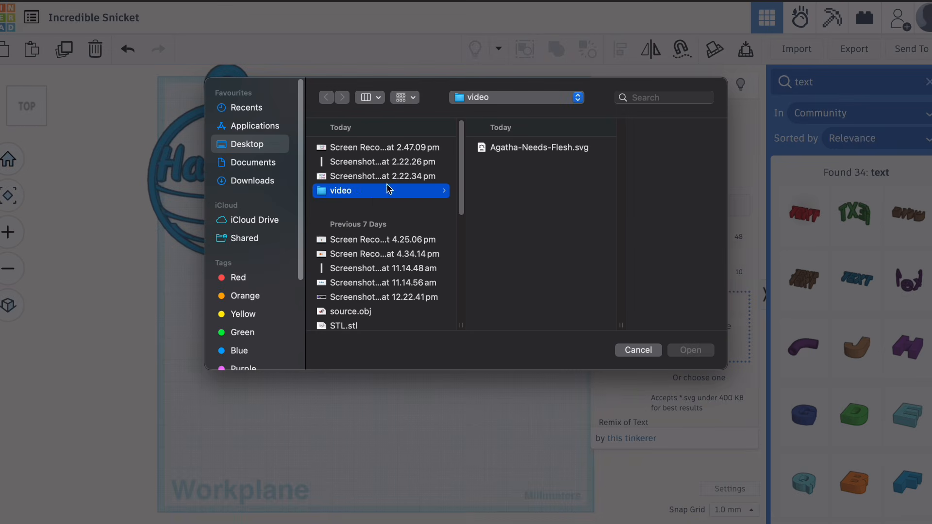
left_click(563, 149)
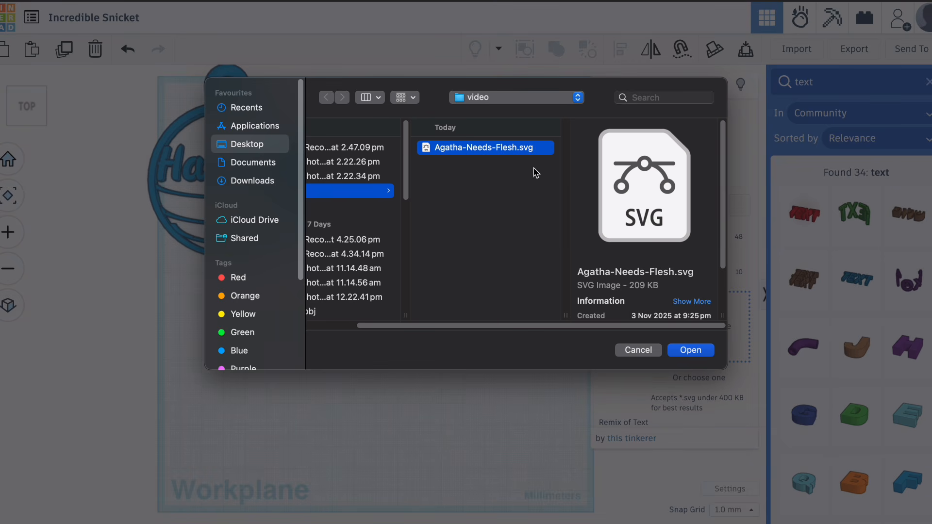
left_click(691, 350)
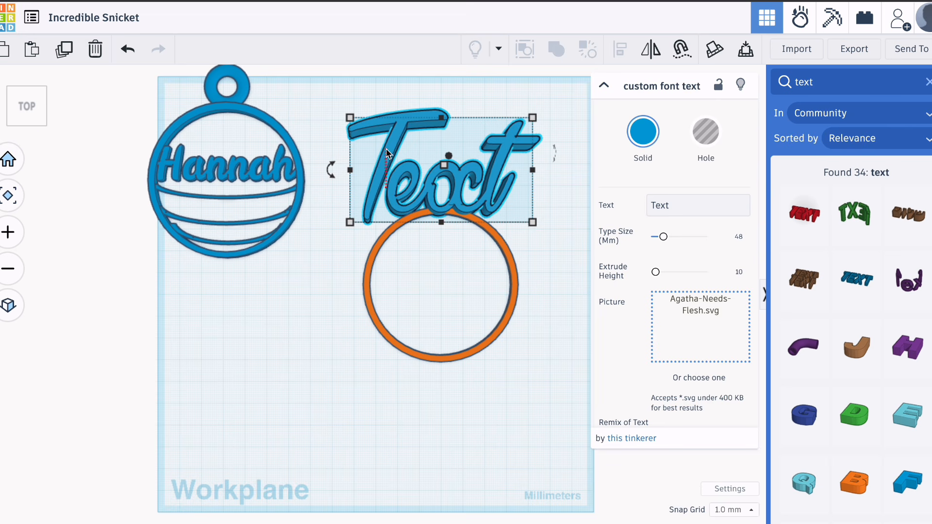
Replace the text of the custom font shape with the person's first name and reselect the regenerated shape.
left_click(675, 206)
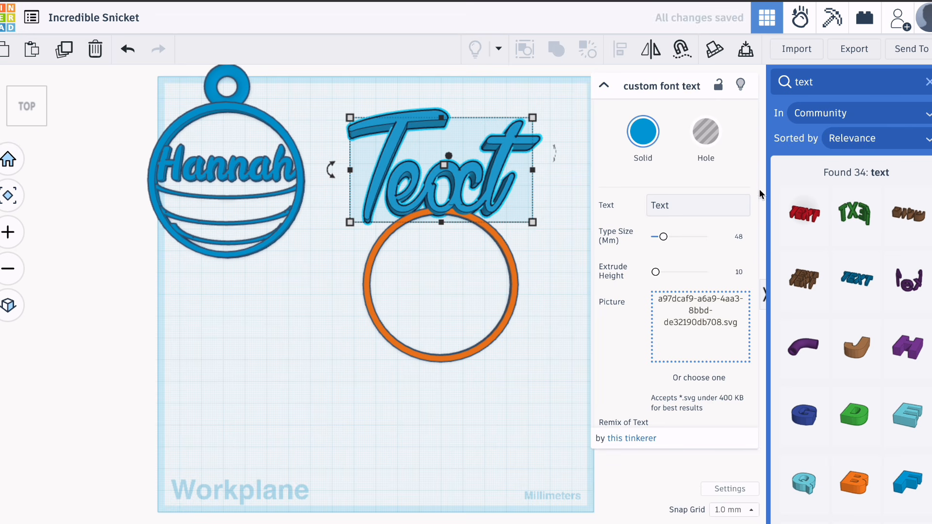
left_click_drag(729, 205, 655, 208)
left_click(699, 208)
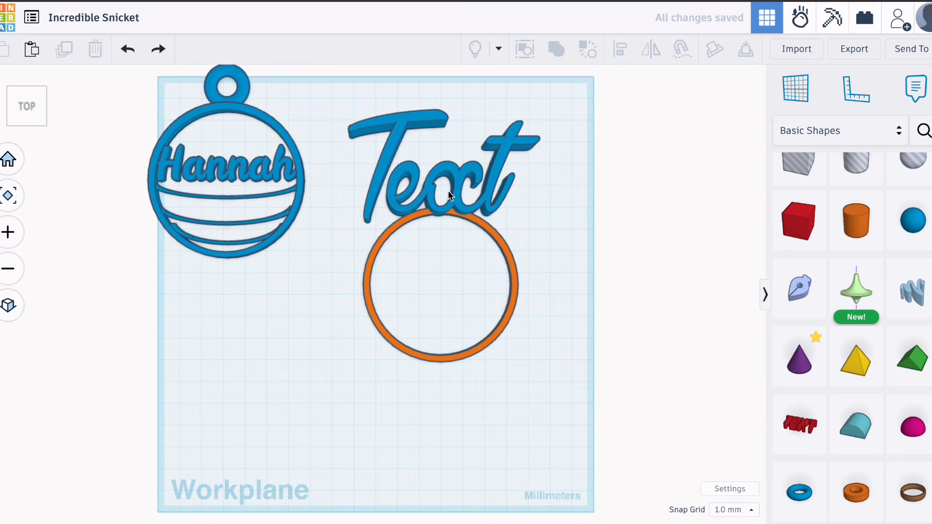
left_click(460, 172)
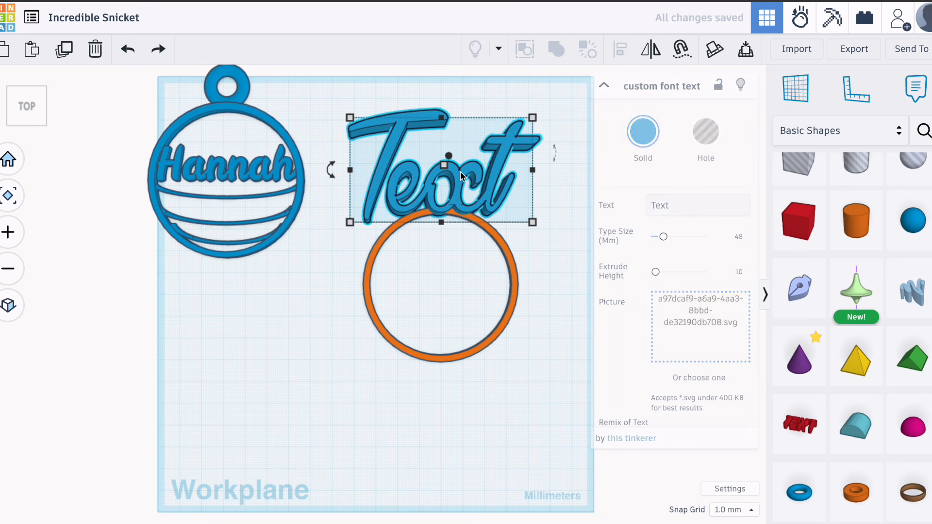
left_click(686, 204)
left_click(700, 204)
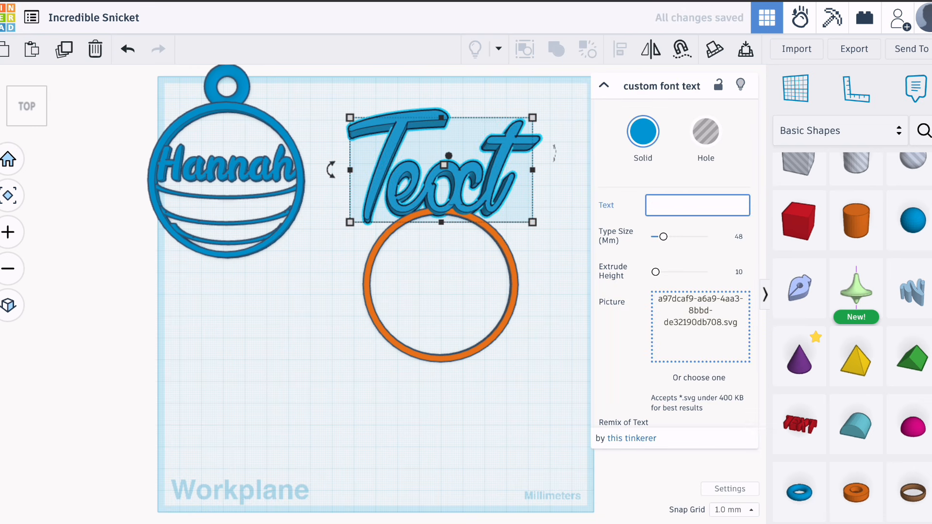
type("Hannah")
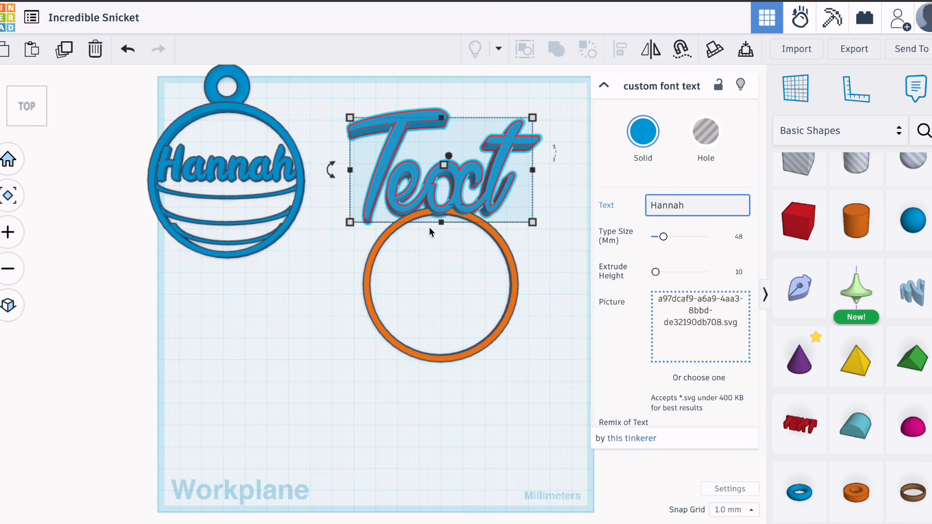
left_click(571, 215)
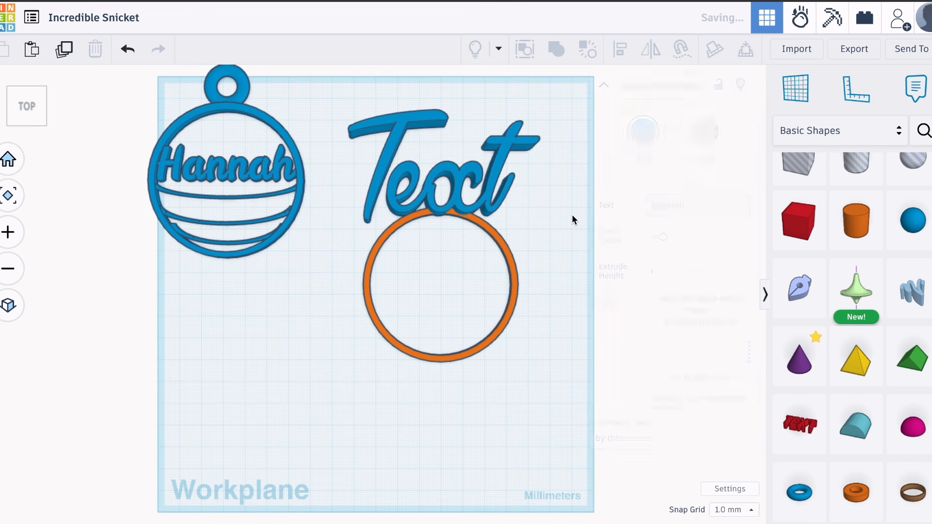
left_click(476, 170)
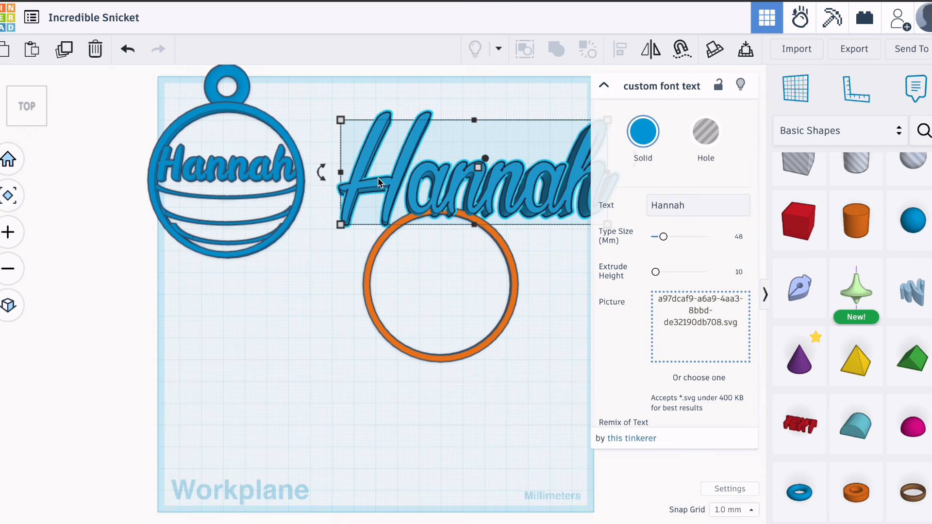
Move the large name text below the sample ornament, shrink it to about 95 by 34 mm and delete it.
left_click_drag(378, 188, 77, 343)
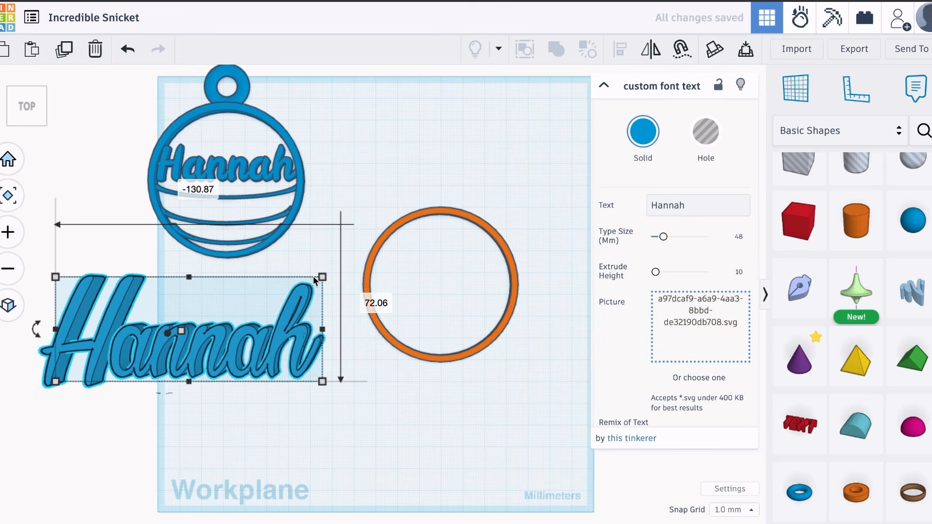
left_click_drag(323, 277, 256, 308)
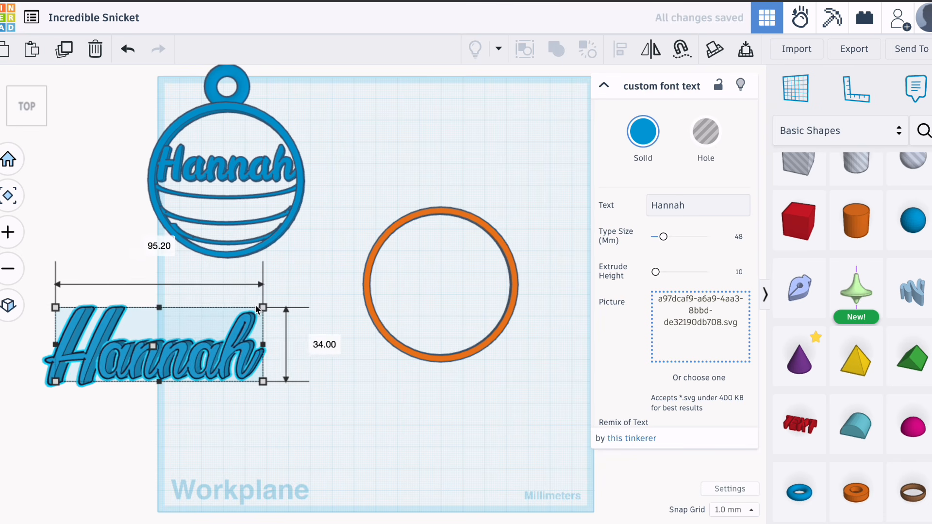
key("Delete")
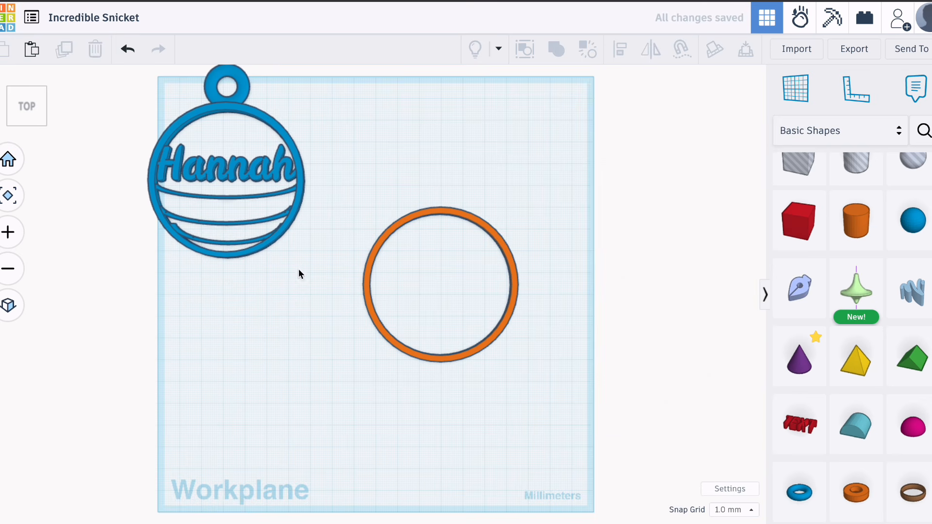
Ungroup the blue sample ornament and make a copy of its name text.
left_click_drag(298, 270, 193, 113)
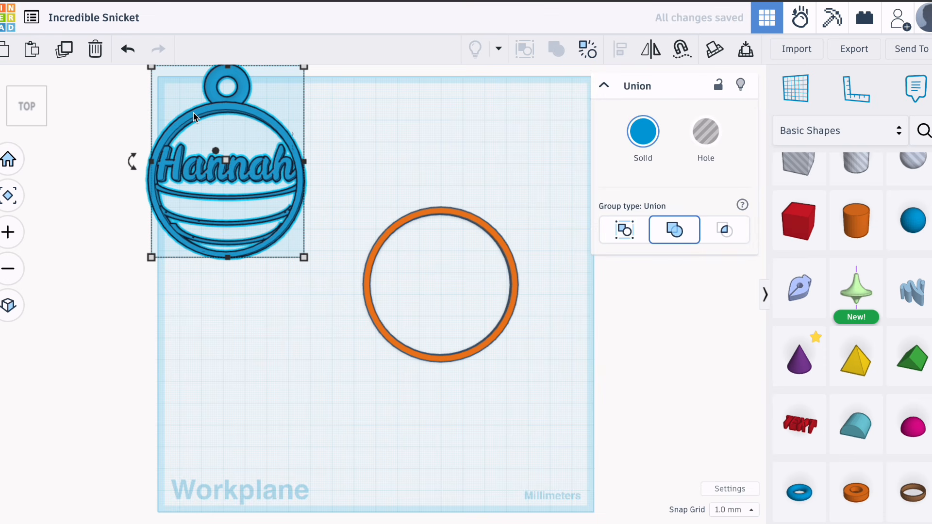
left_click(581, 54)
left_click(397, 127)
left_click(251, 173)
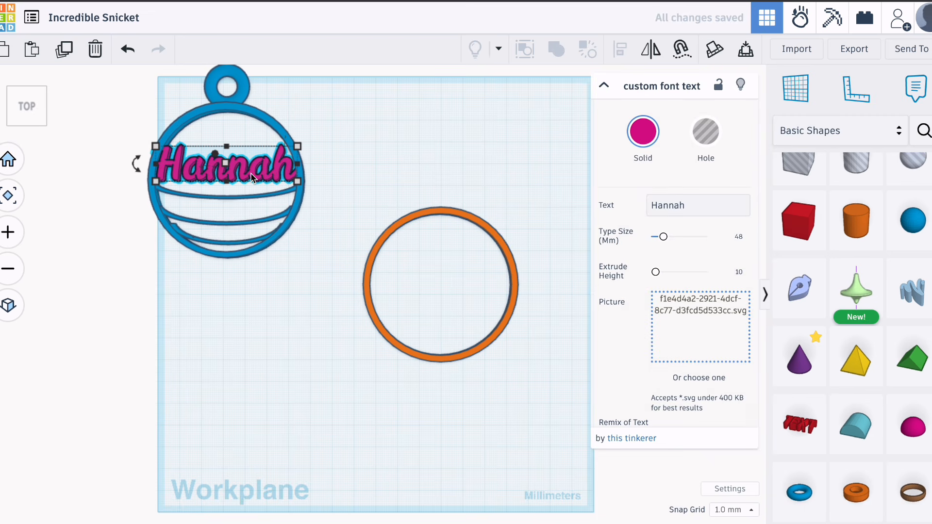
key("ctrl+c")
key("ctrl+v")
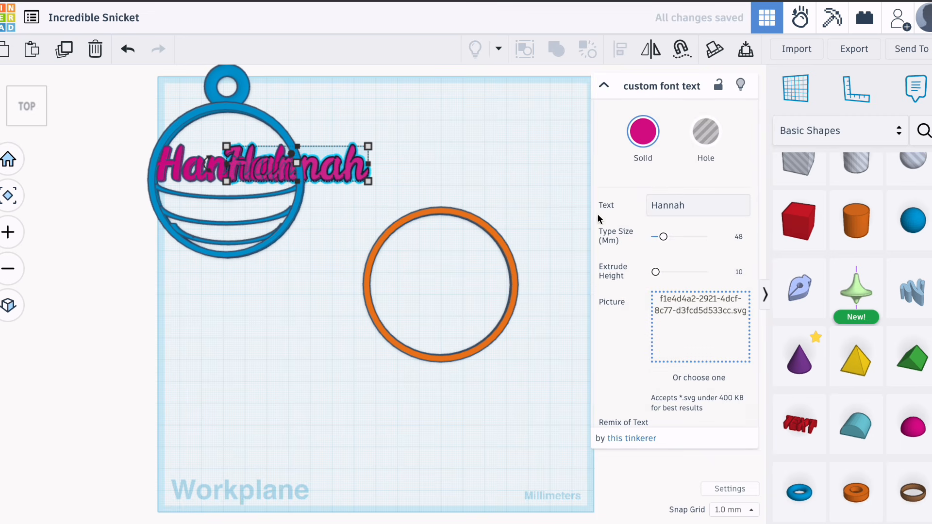
Move the copied name text into the orange ring so both ends overlap the frame slightly above its centre.
left_click(406, 216, "shift")
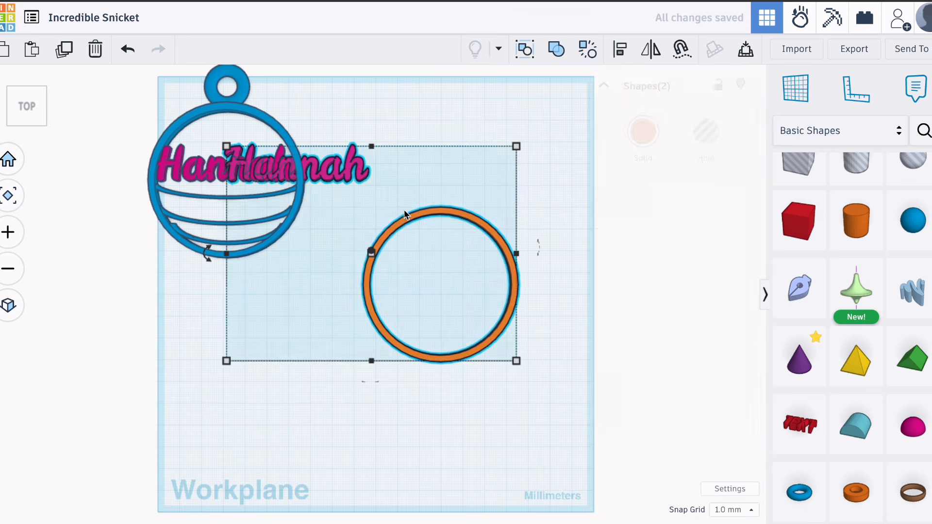
left_click(500, 83)
left_click_drag(339, 168, 486, 273)
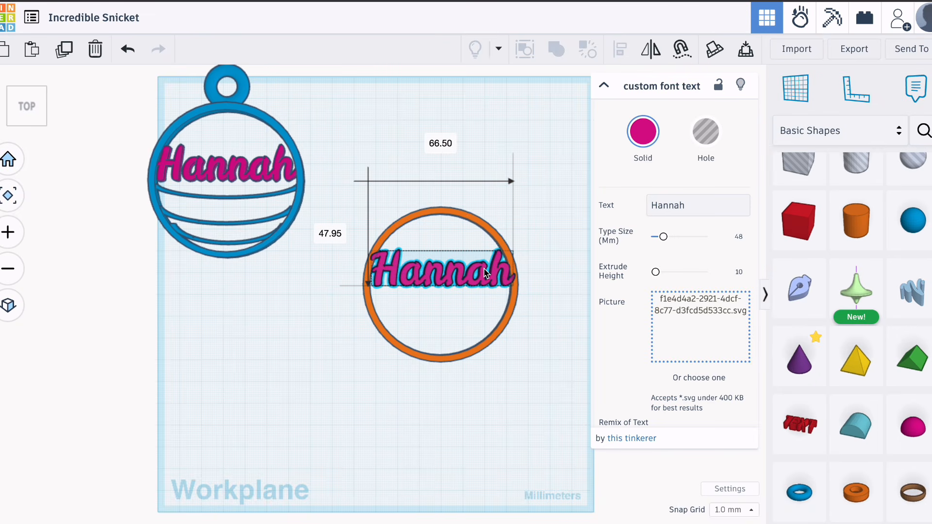
left_click(537, 234)
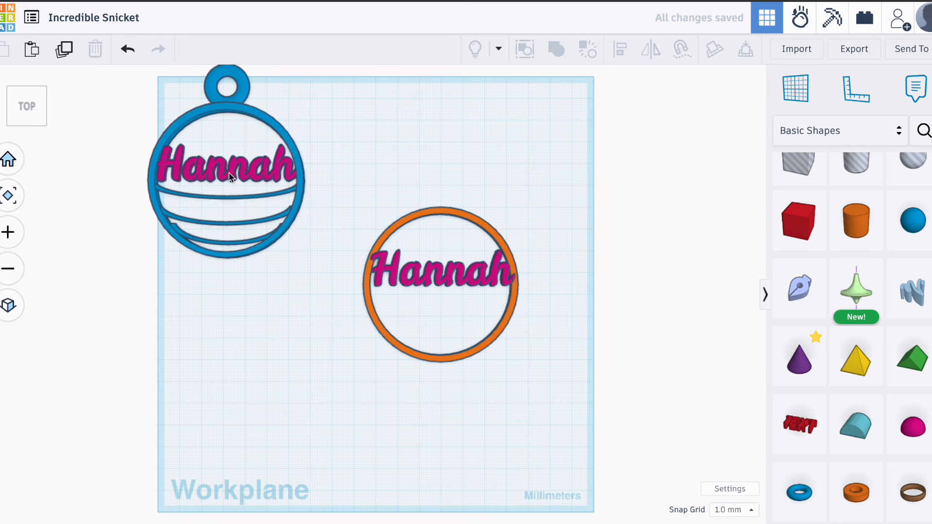
Group the sample ornament's frame and its name text back into a union.
left_click_drag(384, 138, 110, 245)
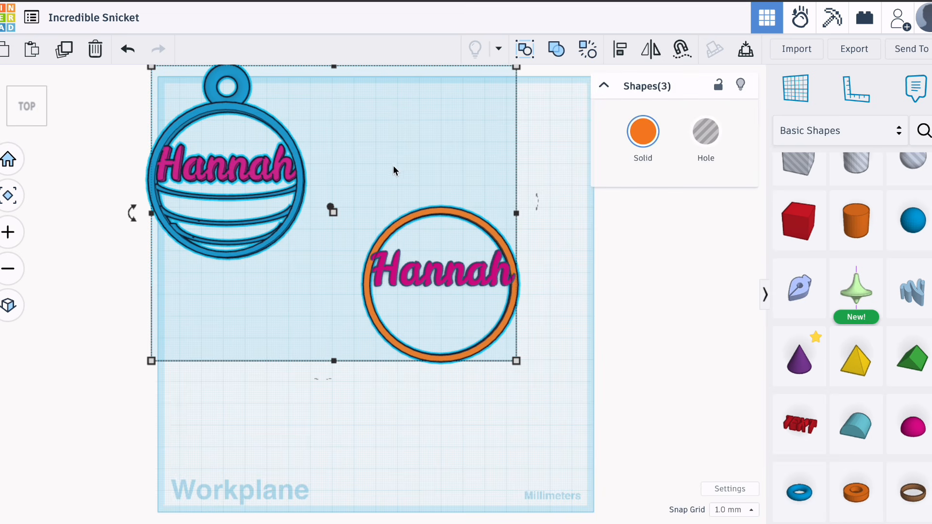
left_click(528, 148)
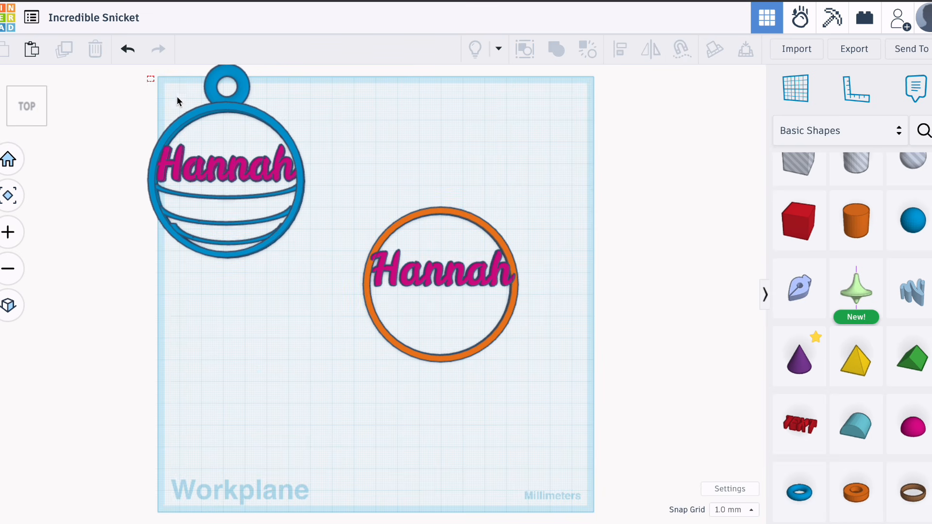
left_click_drag(177, 101, 287, 269)
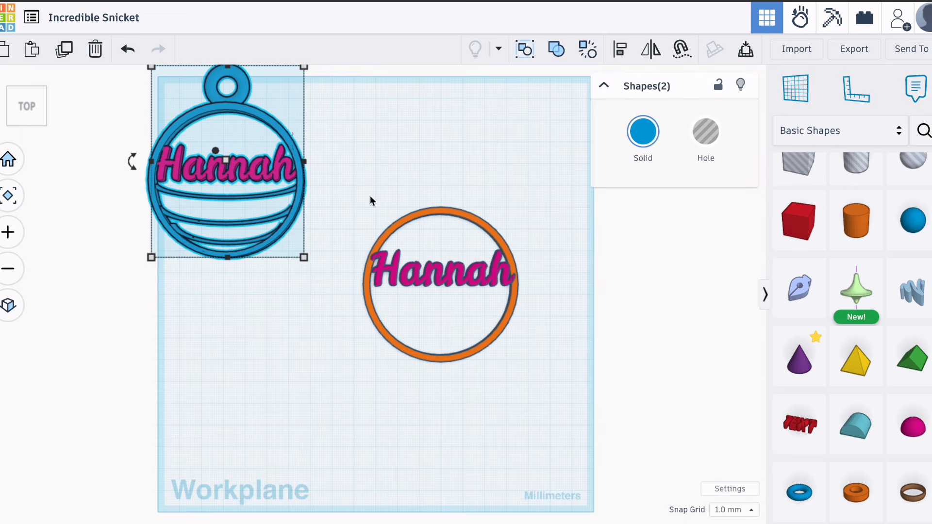
left_click(536, 52)
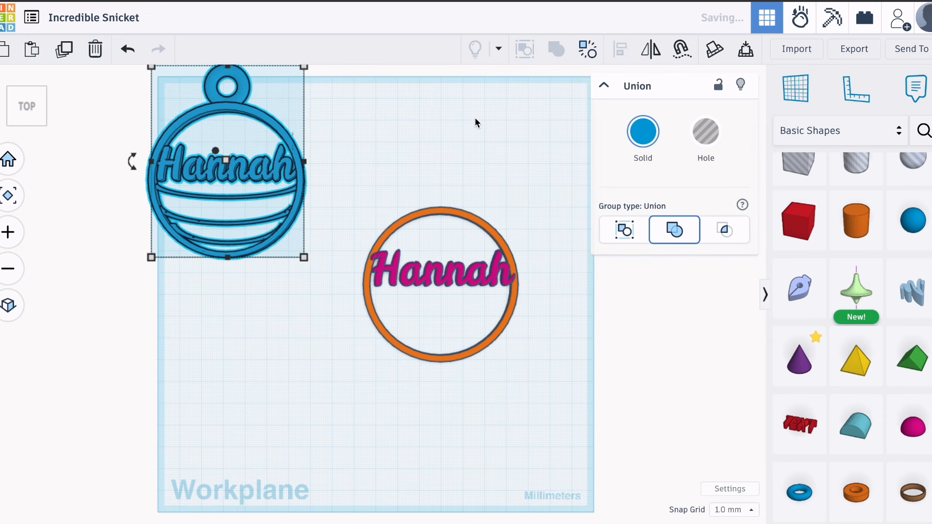
left_click(464, 181)
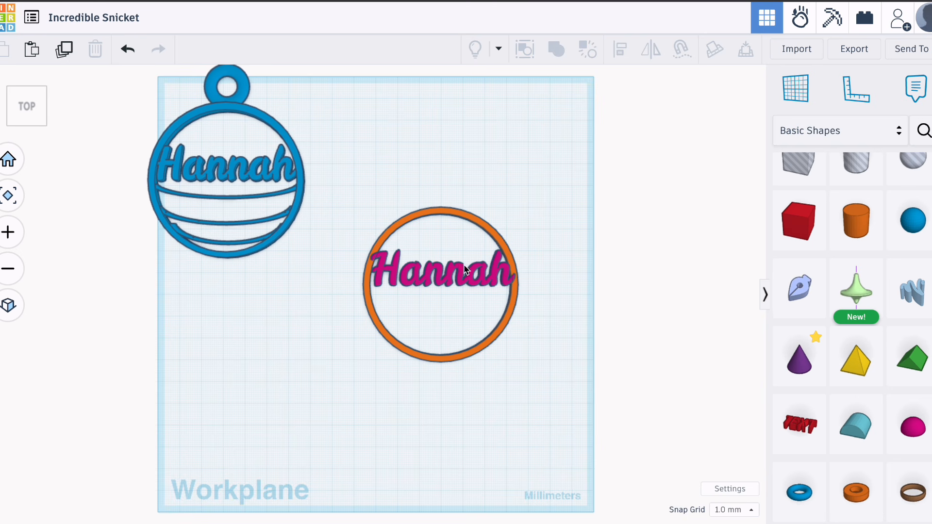
Place a Ring shape above the orange frame and a box hole just behind it.
left_click_drag(930, 491, 505, 153)
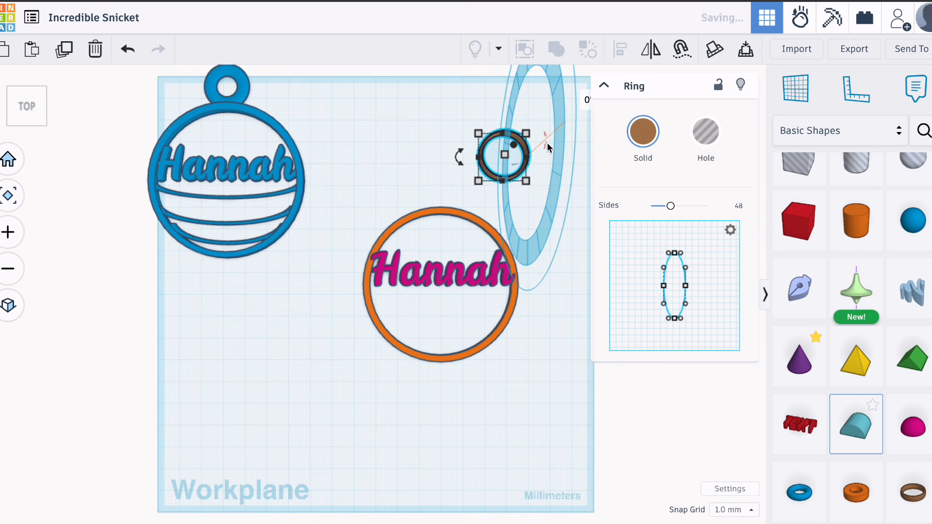
left_click(568, 177)
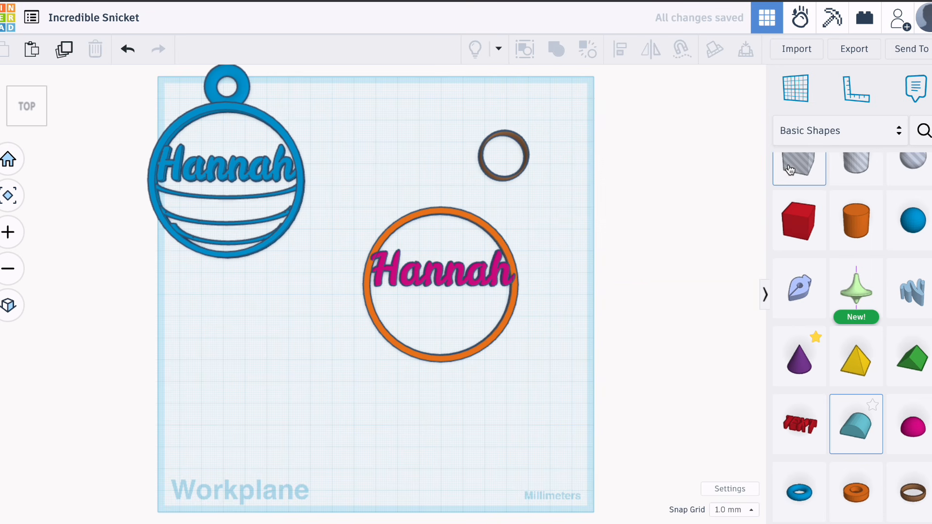
left_click_drag(799, 167, 462, 110)
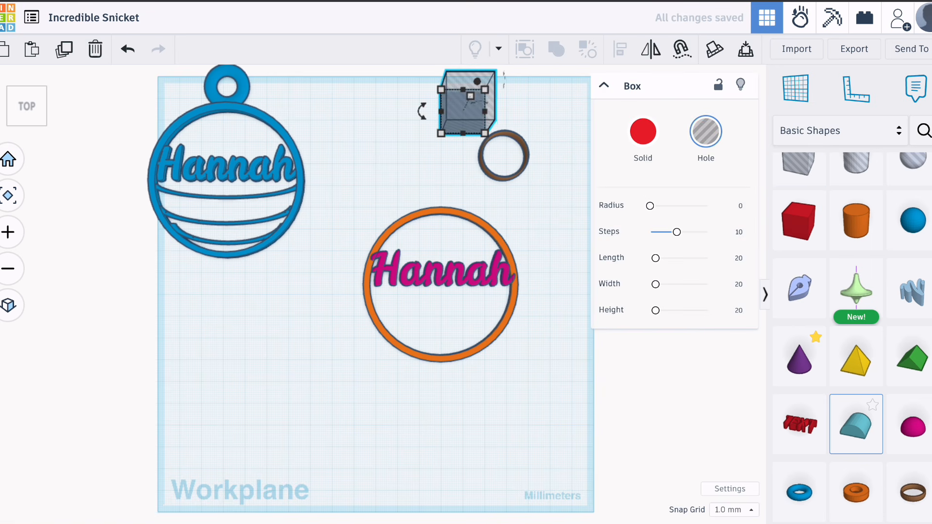
Stretch the box hole to about 97 mm wide and 50 mm deep.
mouse_move(25, 98)
left_mouse_down()
mouse_move(27, 82)
mouse_move(28, 92)
left_mouse_up()
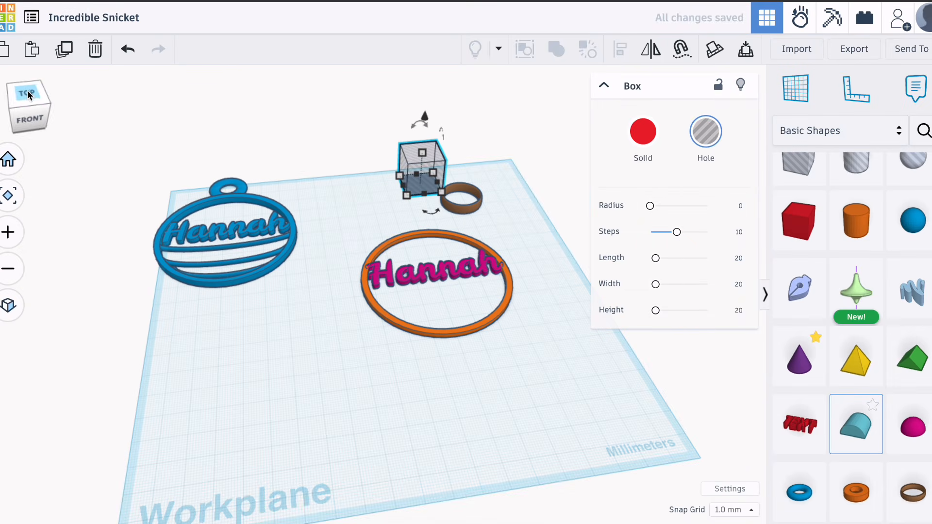
left_click_drag(439, 184, 563, 170)
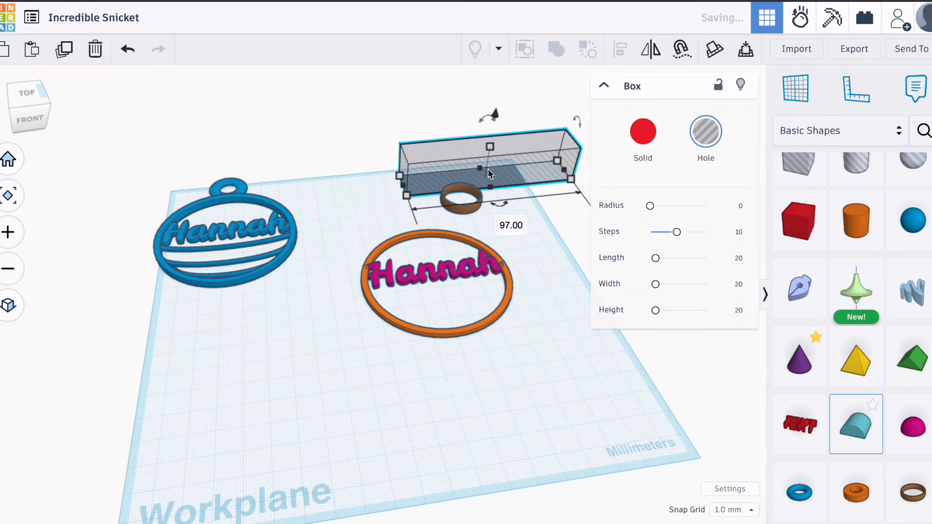
left_click_drag(481, 168, 482, 72)
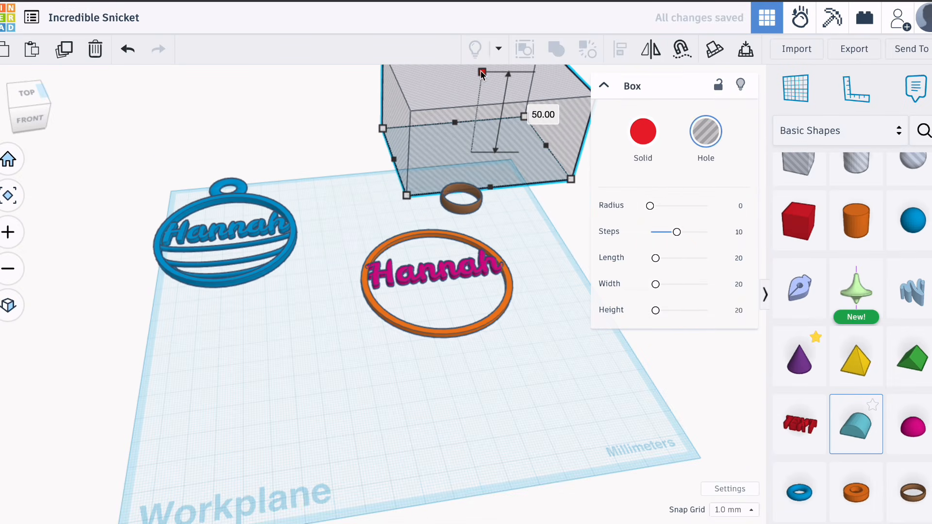
Move the box hole over the small brown ring so it covers the ring's back half.
left_click_drag(472, 173, 430, 164)
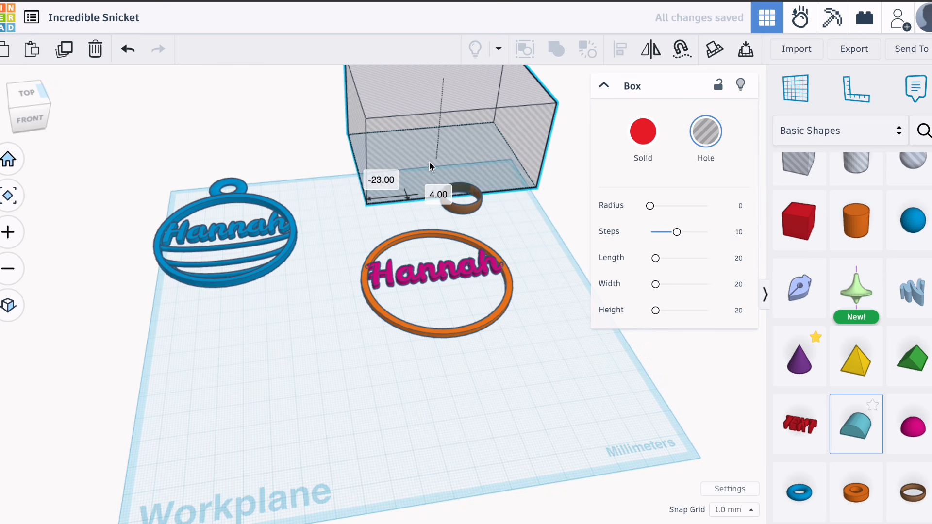
left_click(11, 147)
scroll(551, 169, "up", 6)
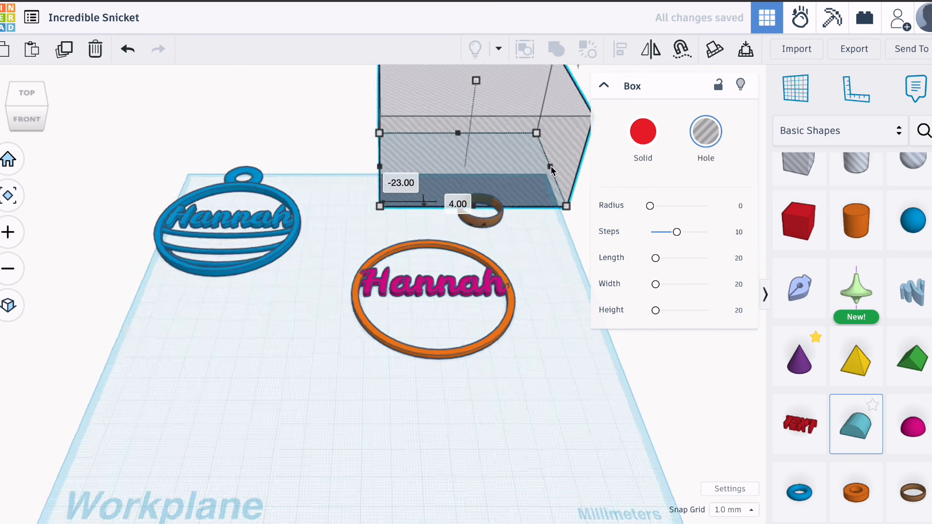
scroll(552, 168, "up", 2)
left_click(357, 185)
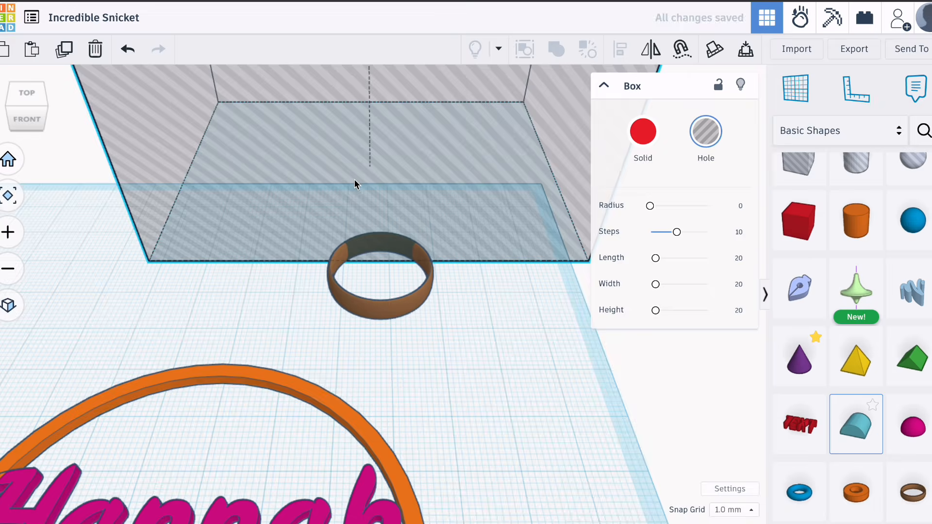
left_click_drag(353, 187, 354, 210)
left_click(508, 347)
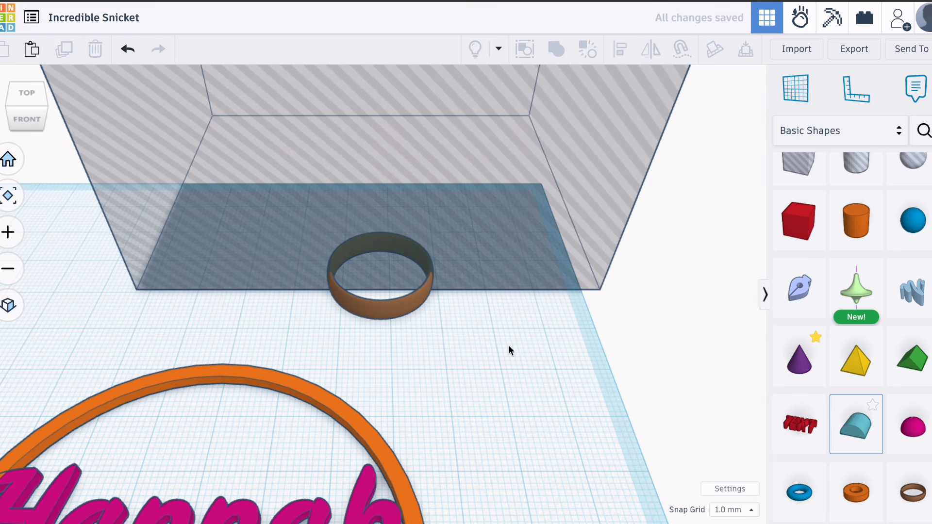
Group the small brown ring and the box hole into a union to cut away the covered half.
left_click_drag(509, 350, 310, 160)
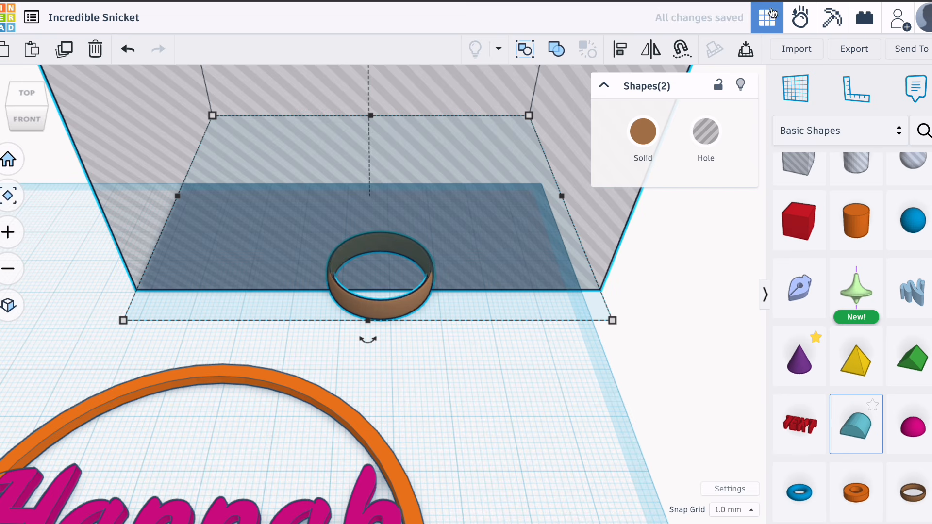
left_click(549, 52)
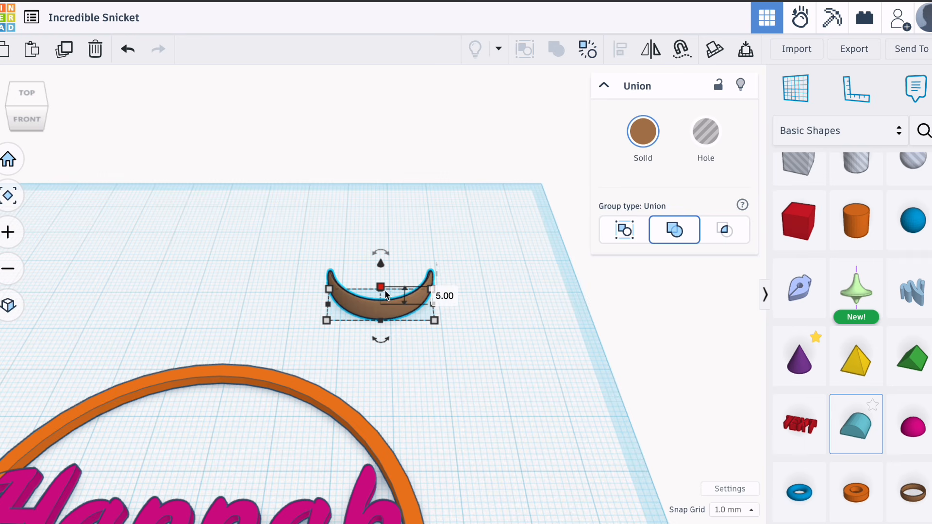
left_click(464, 305)
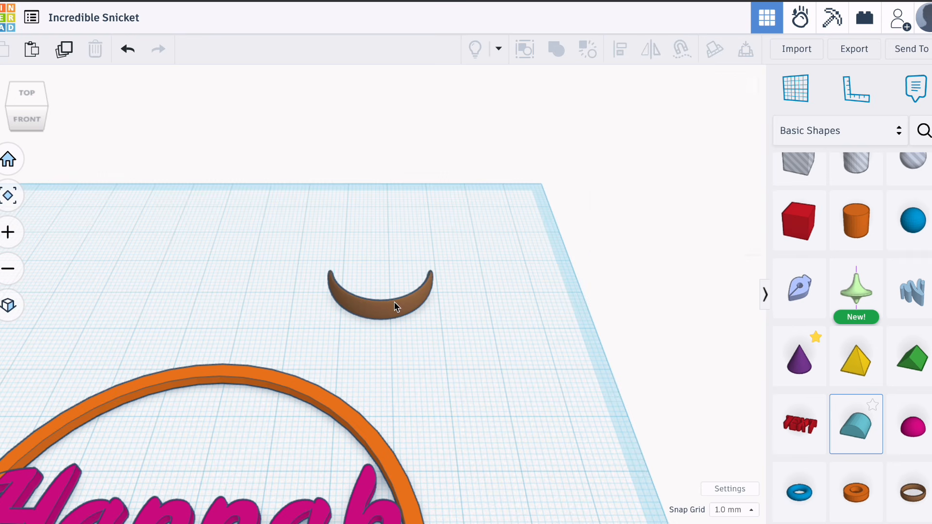
Set the height of the half-ring brown band to 2 mm.
left_click(396, 307)
left_click(383, 287)
left_click(439, 293)
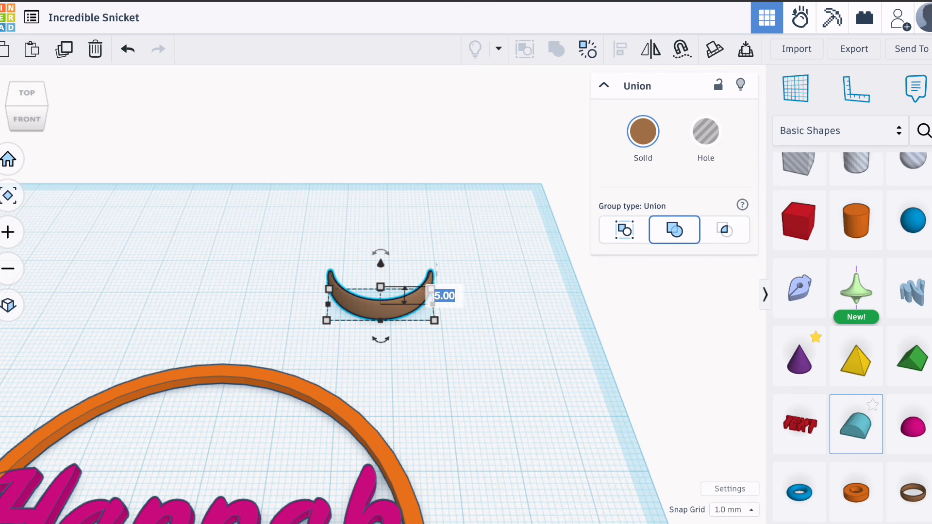
type("2")
key("Return")
Move the brown band into the orange frame below the name and stretch it to 66 mm wide.
scroll(856, 291, "down", 3)
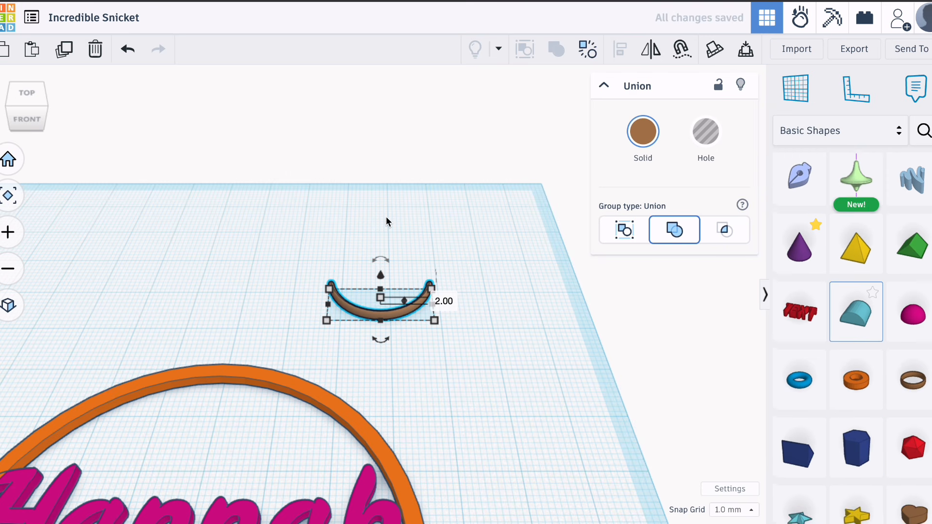
scroll(386, 217, "down", 5)
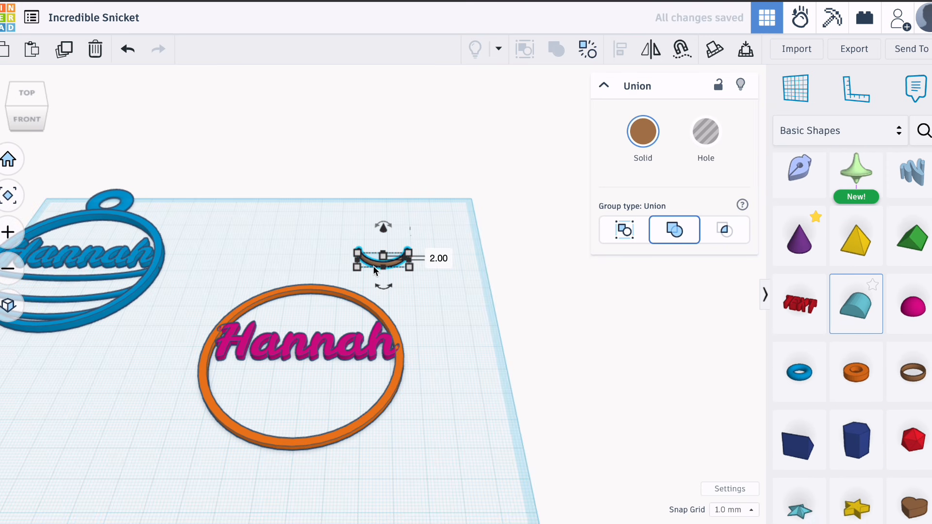
left_click_drag(370, 264, 399, 385)
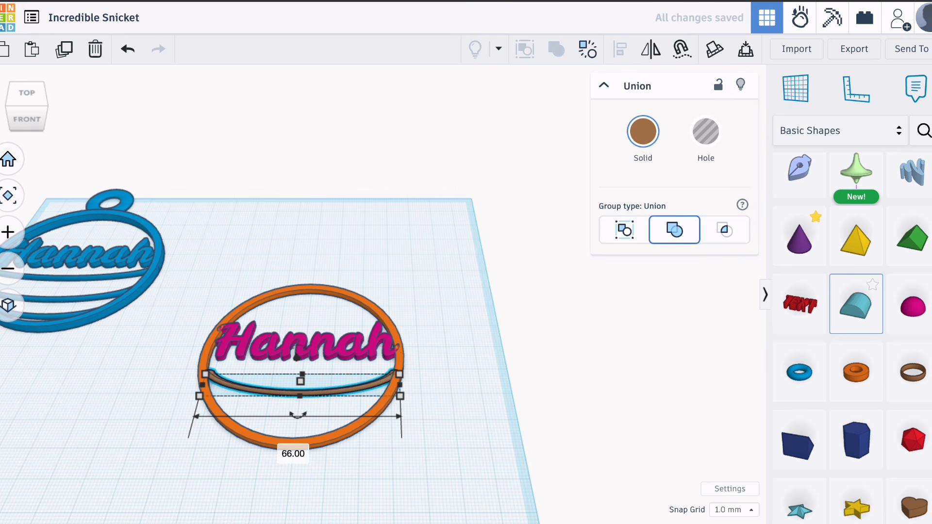
Duplicate the band, move the copy 9 mm towards the front of the frame and narrow it to 60 mm.
left_click(63, 48)
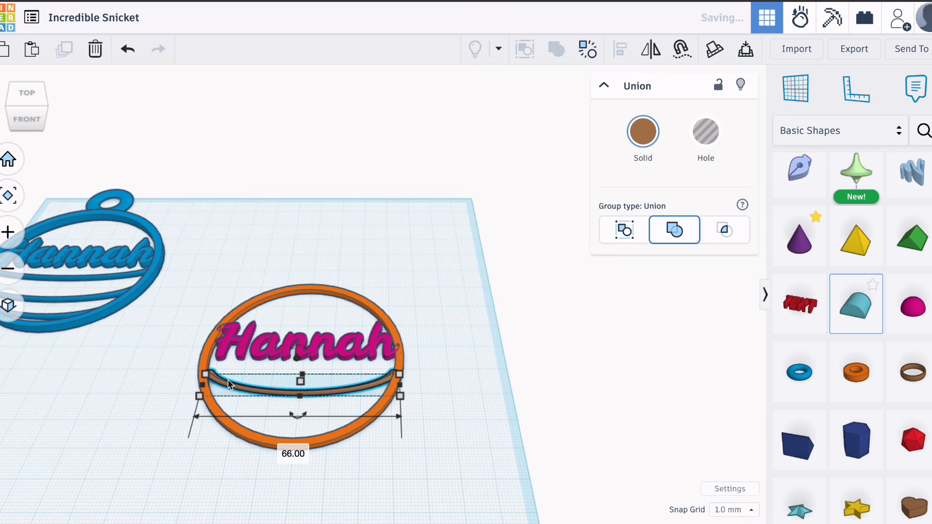
left_click_drag(284, 393, 279, 415)
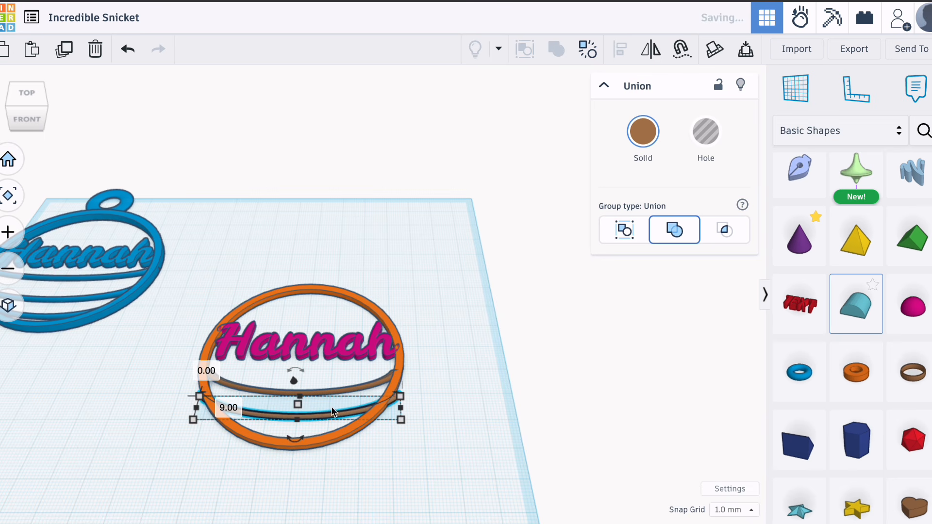
left_click_drag(398, 410, 391, 418)
left_click(462, 398)
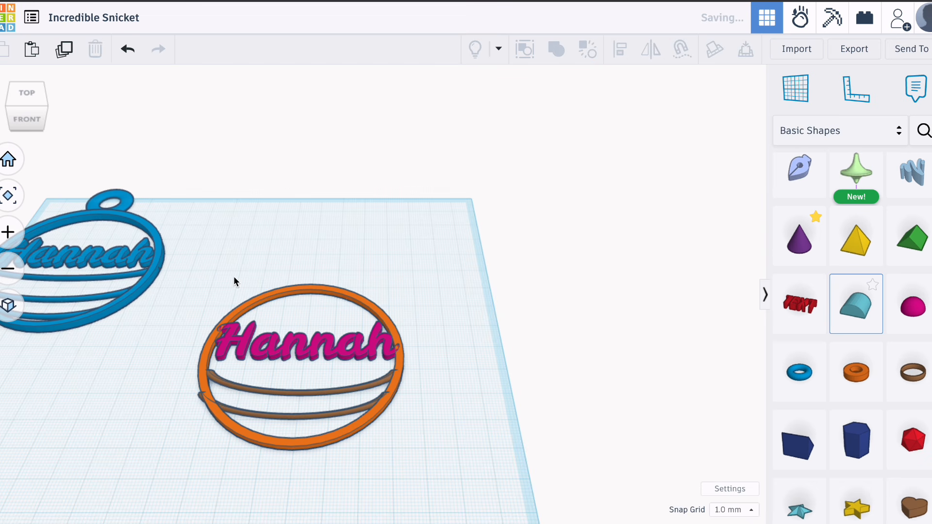
left_click(239, 412)
left_click_drag(204, 409, 209, 412)
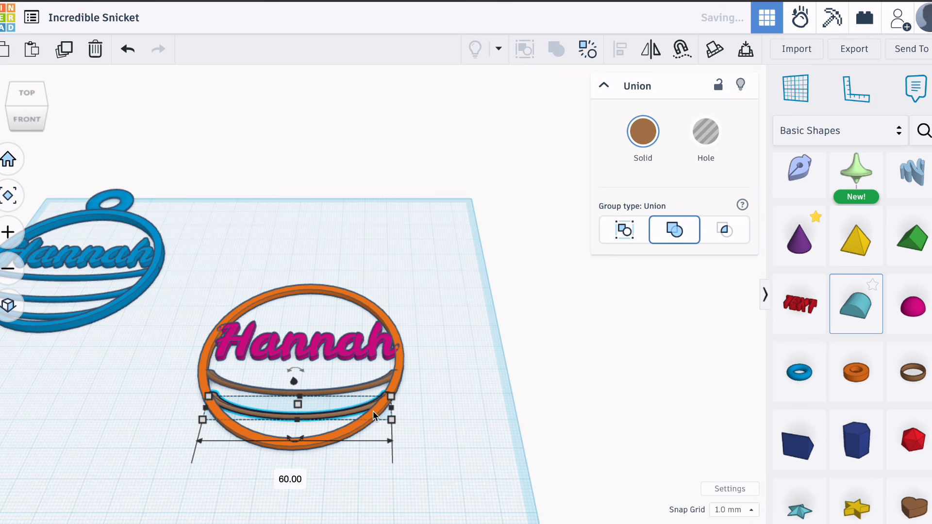
Add a third band 5 mm in front of the second as a copy of it, and narrow it to 50 mm.
key("ctrl+v")
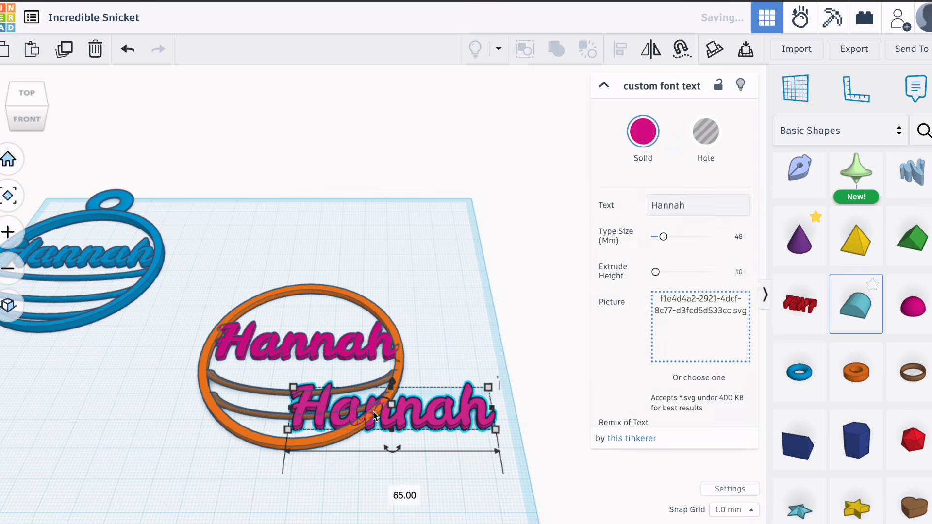
key("Delete")
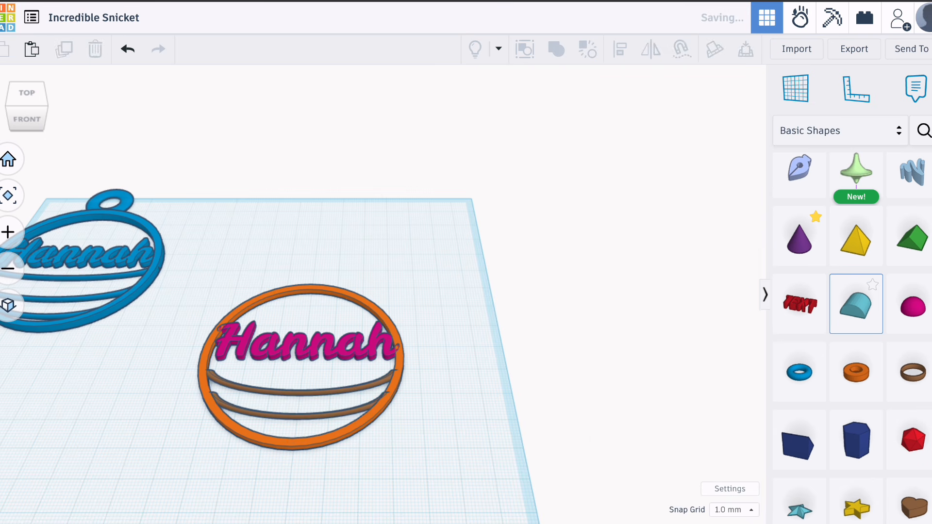
left_click(292, 419)
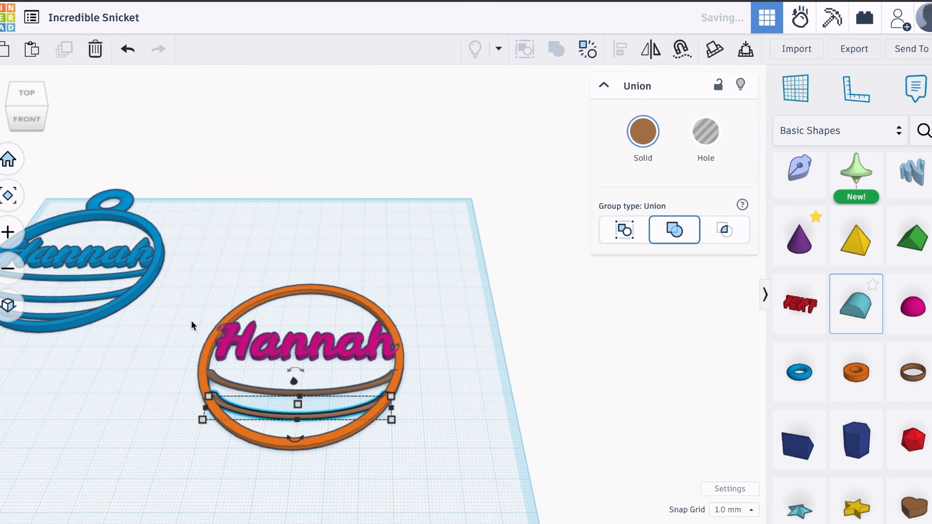
left_click_drag(274, 416, 270, 431)
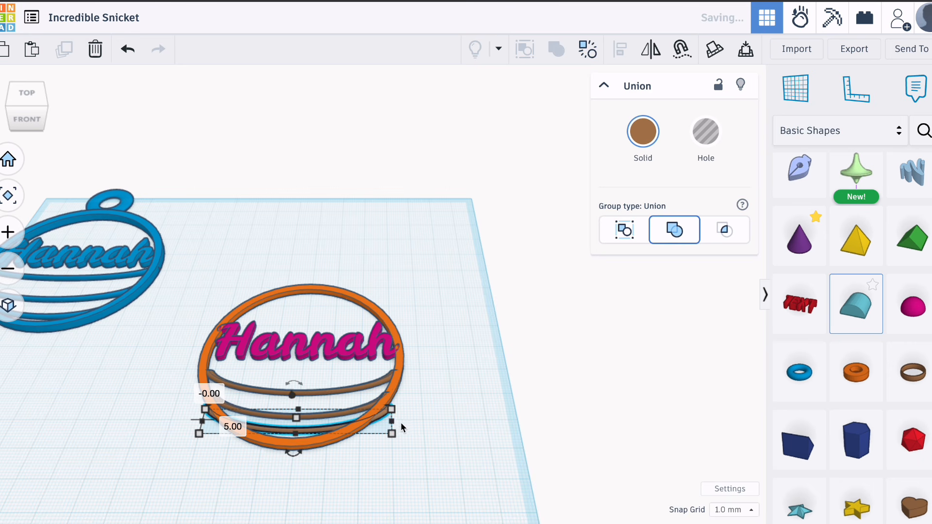
left_click_drag(391, 431, 373, 433)
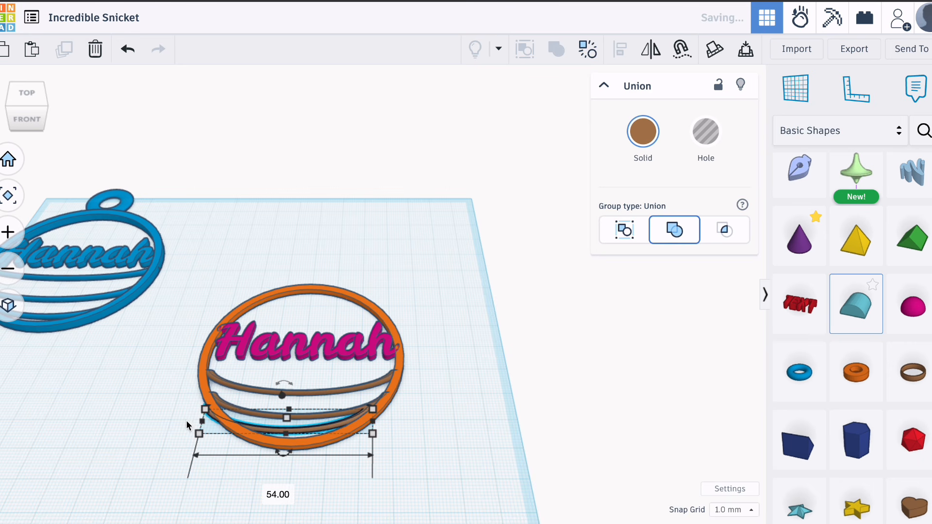
left_click_drag(199, 433, 212, 433)
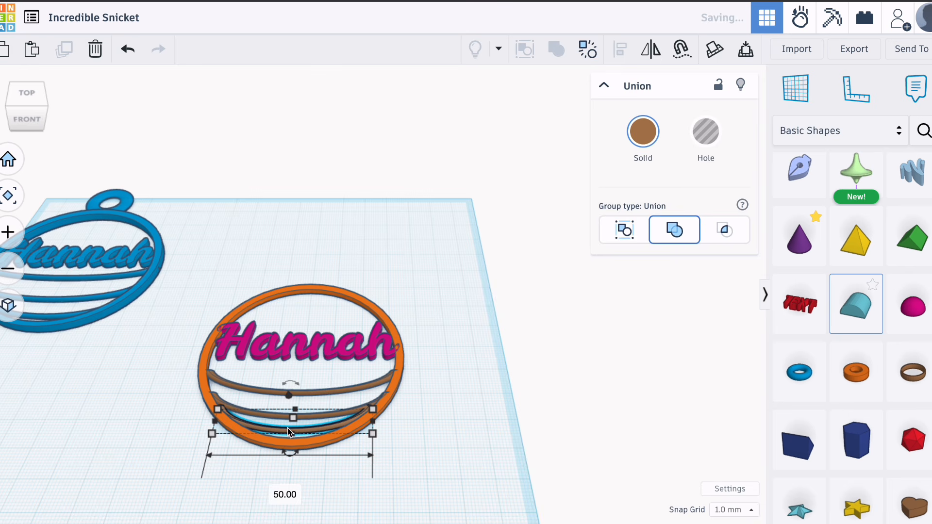
left_click(432, 419)
Nudge the lowest band 1 mm sideways and narrow it further inside the frame.
scroll(369, 412, "up", 2)
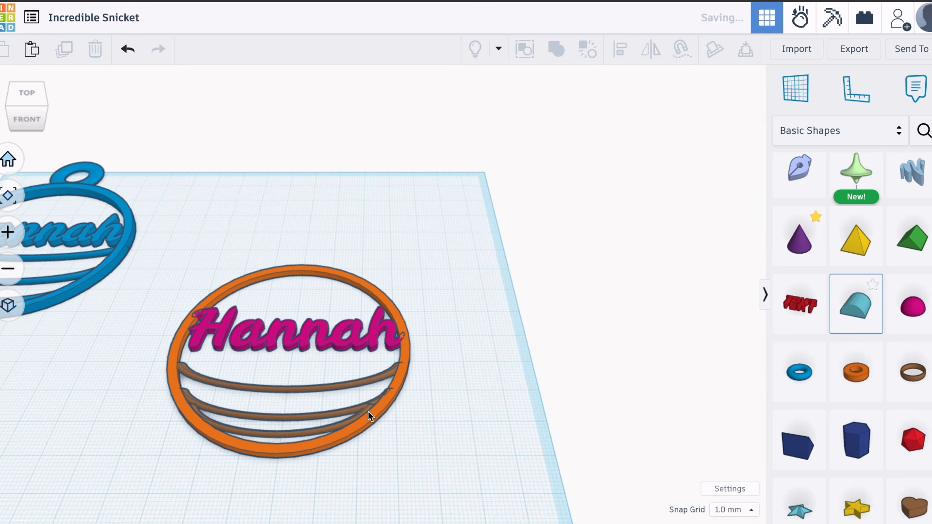
left_click(324, 429)
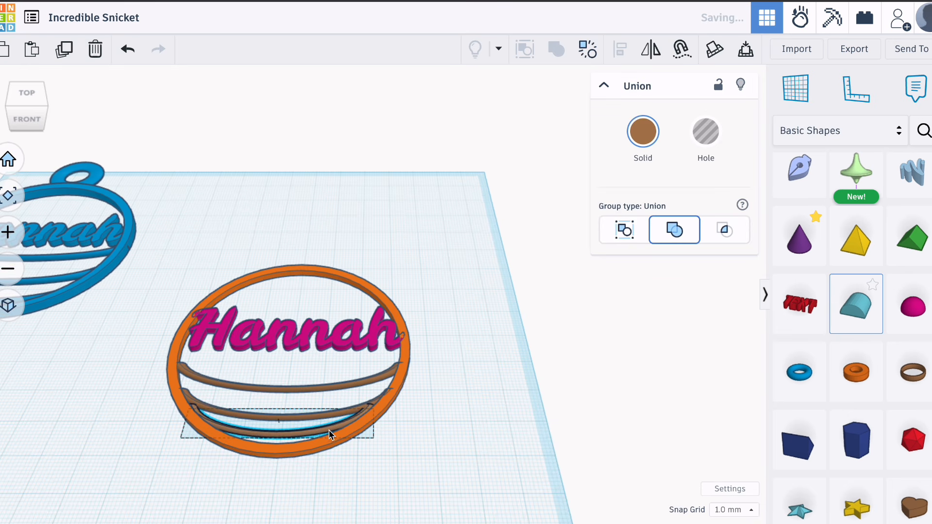
left_click_drag(328, 429, 333, 433)
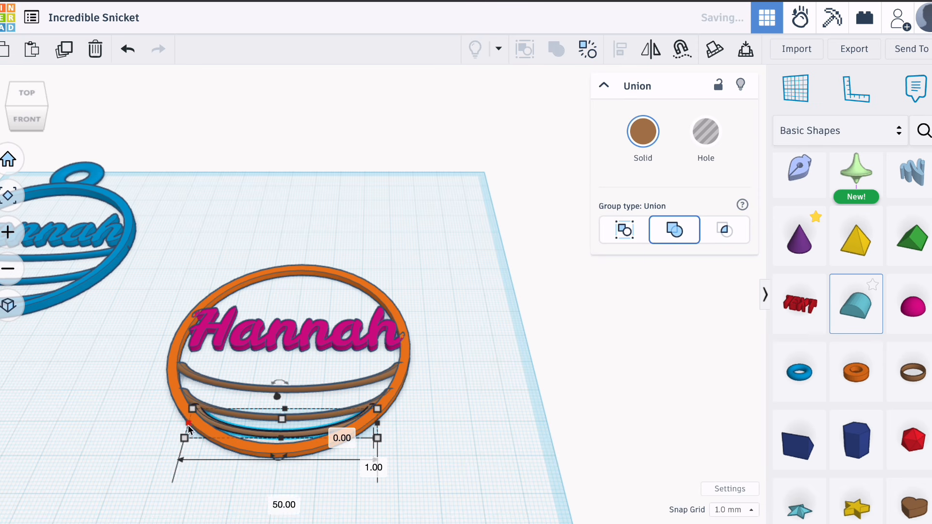
left_click_drag(187, 424, 224, 430)
left_click(240, 422)
left_click(234, 424)
Shift the top band 2 mm and the middle band 4 mm towards the name, each also 1 mm sideways.
left_click(306, 381)
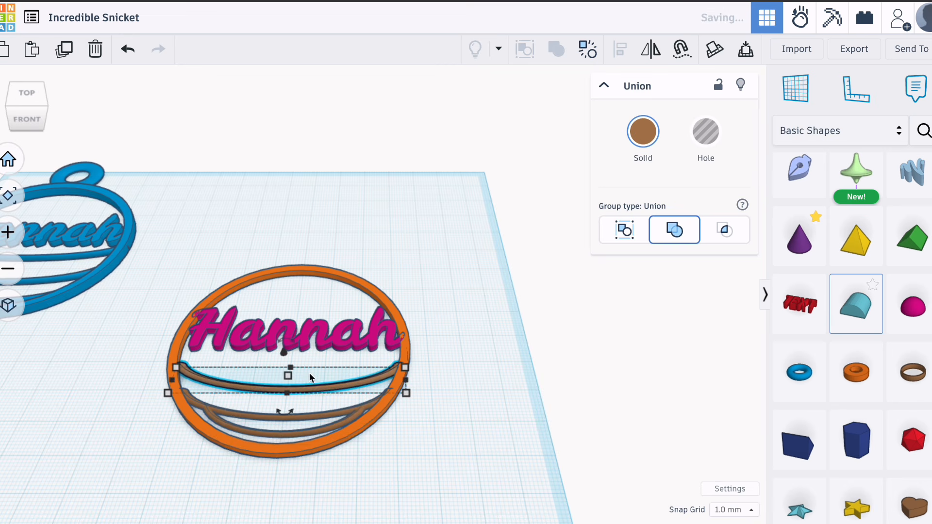
left_click_drag(338, 386, 342, 381)
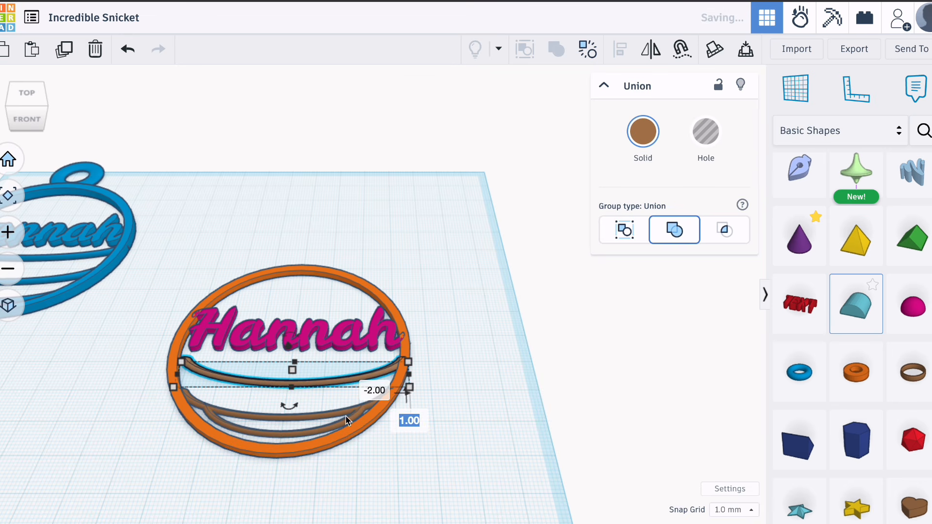
left_click(327, 419)
left_click_drag(327, 418, 331, 403)
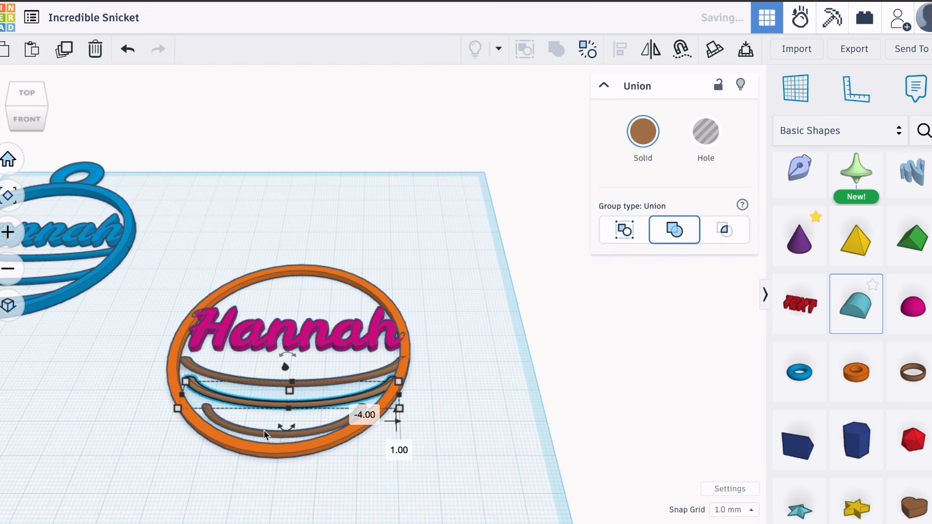
Reposition the lowest band and resize it to 51 mm wide and 5 mm deep so both ends meet the frame.
left_click(264, 430)
left_click_drag(245, 429, 228, 423)
left_click_drag(348, 403, 377, 422)
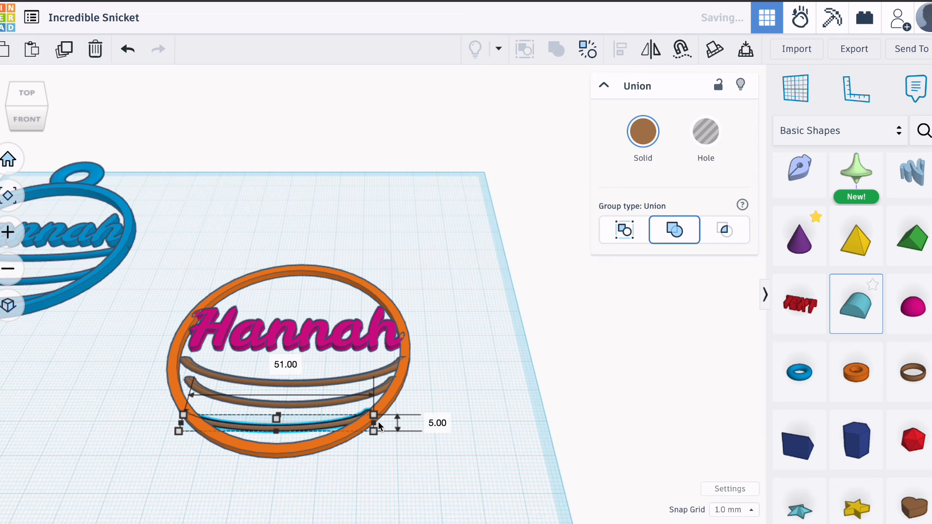
Widen the middle band to 64 mm and the top band to 68 mm so their ends reach into the frame.
left_click(194, 388)
mouse_move(183, 393)
left_mouse_down()
mouse_move(159, 398)
mouse_move(170, 399)
left_mouse_up()
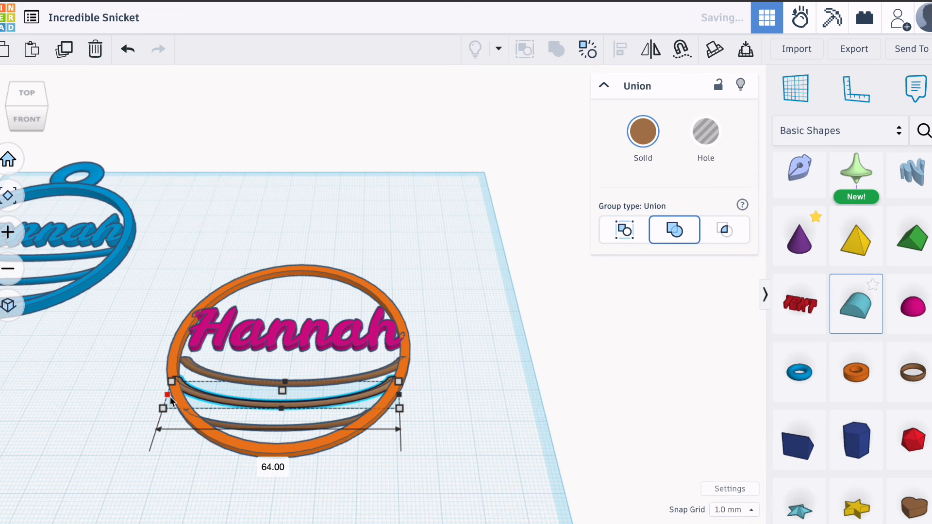
left_click(501, 392)
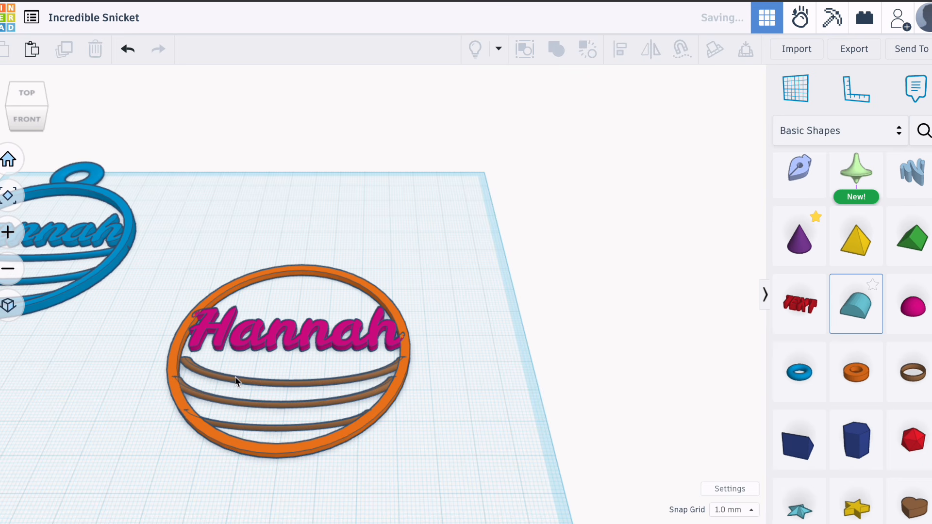
left_click(188, 370)
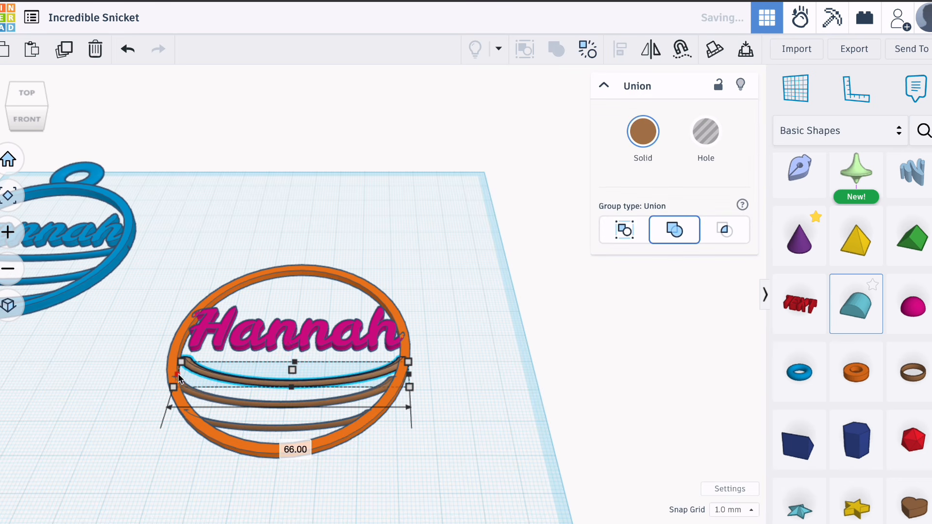
left_click_drag(179, 378, 175, 379)
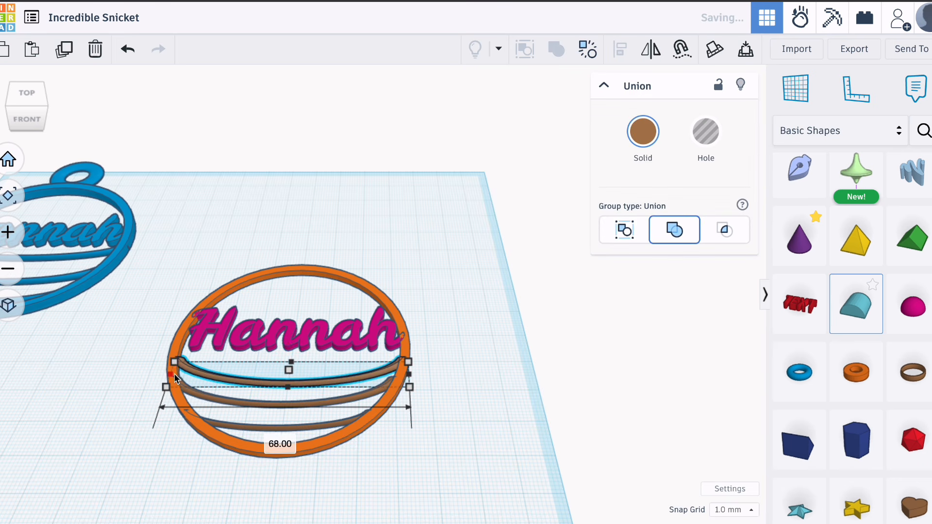
left_click(494, 365)
Place a Torus shape beside the ornament and set its height to 2 mm.
left_click_drag(35, 117, 32, 119)
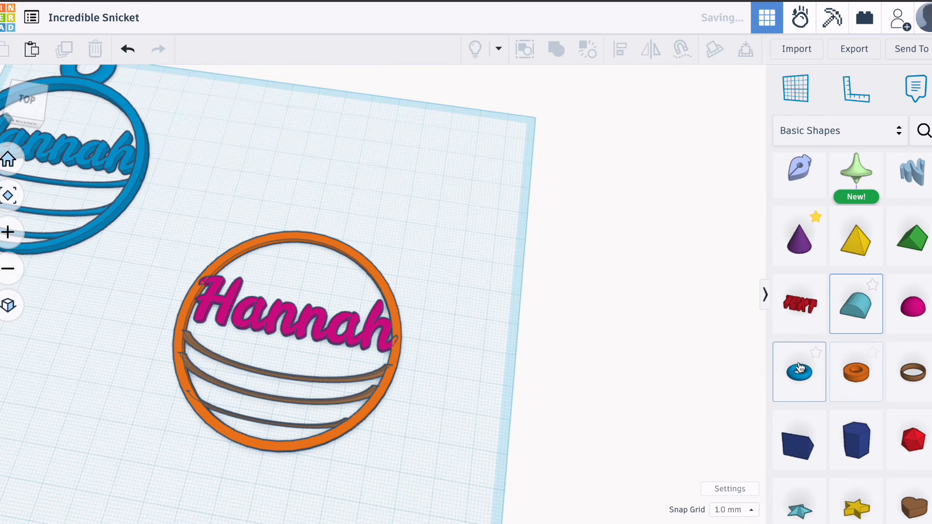
left_click_drag(800, 367, 548, 294)
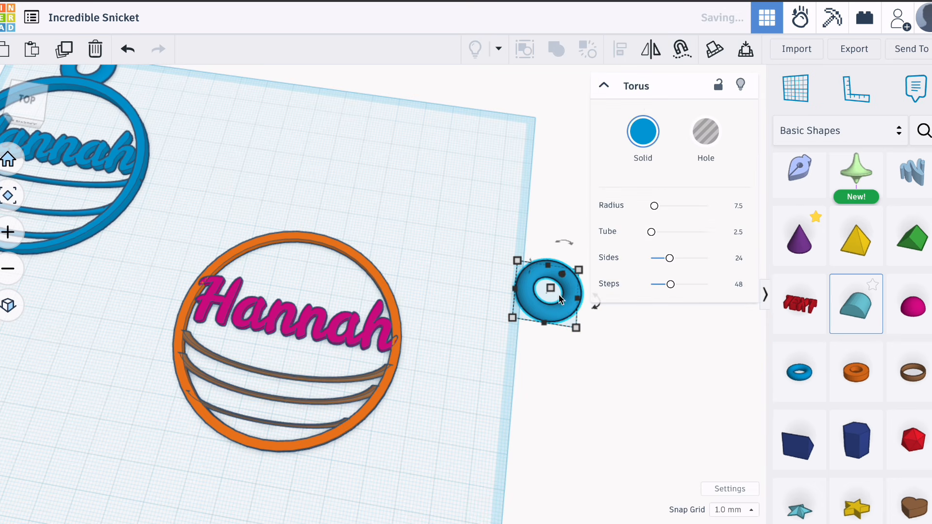
left_click(603, 86)
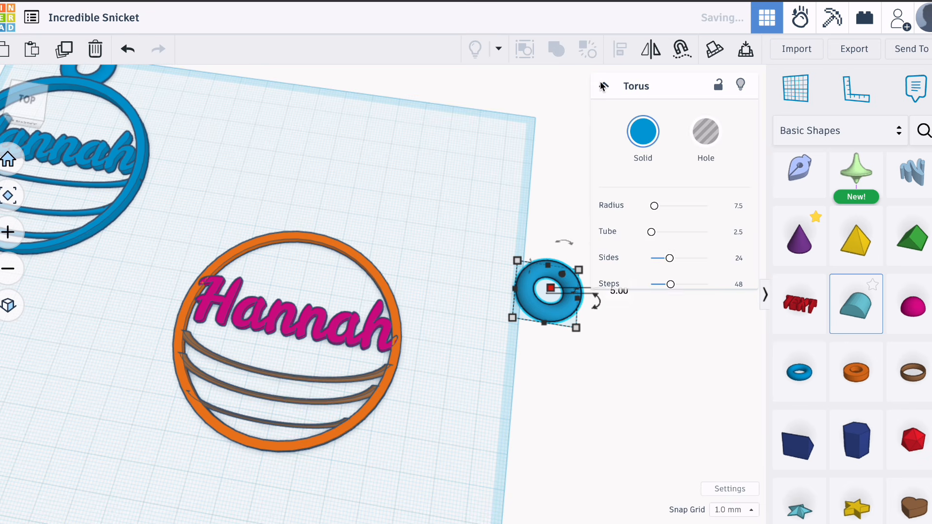
left_click(619, 291)
type("2")
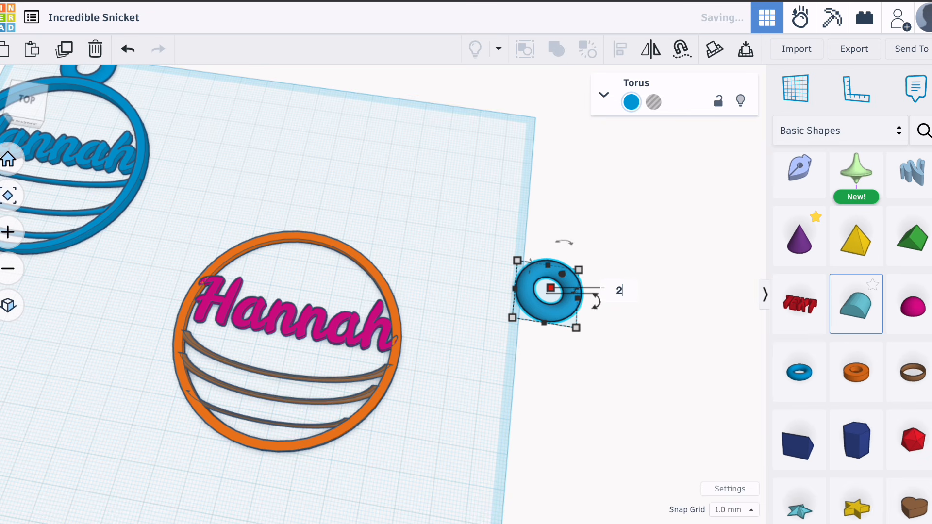
key("Return")
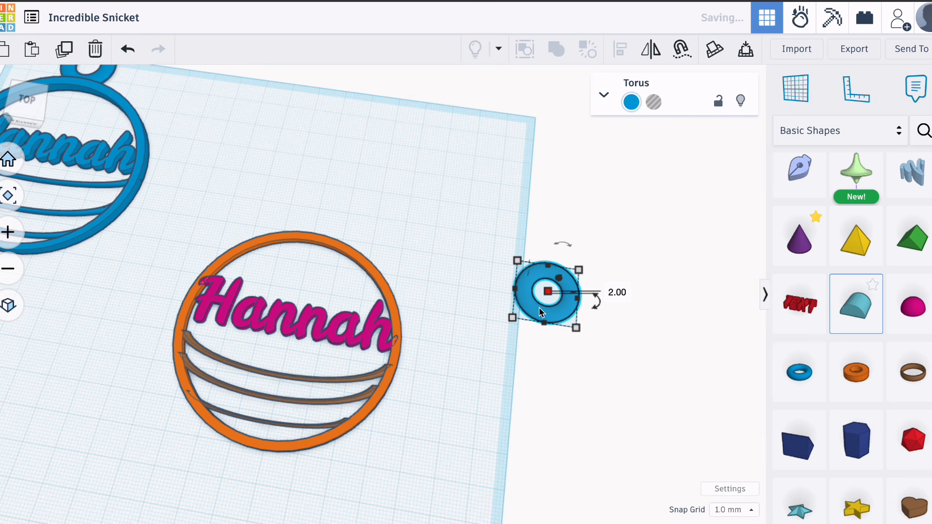
Move the torus onto the back edge of the orange frame above the name as a hanging loop.
left_click_drag(542, 311, 304, 235)
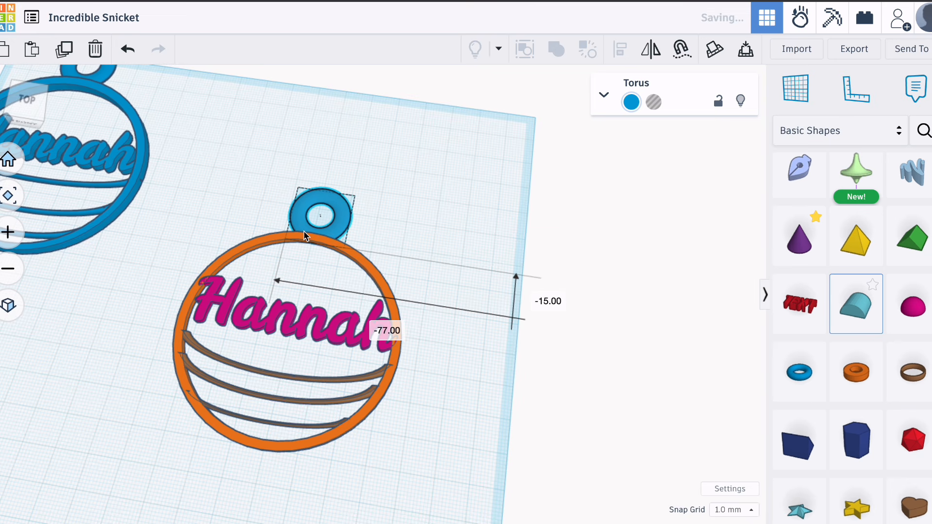
key("Right")
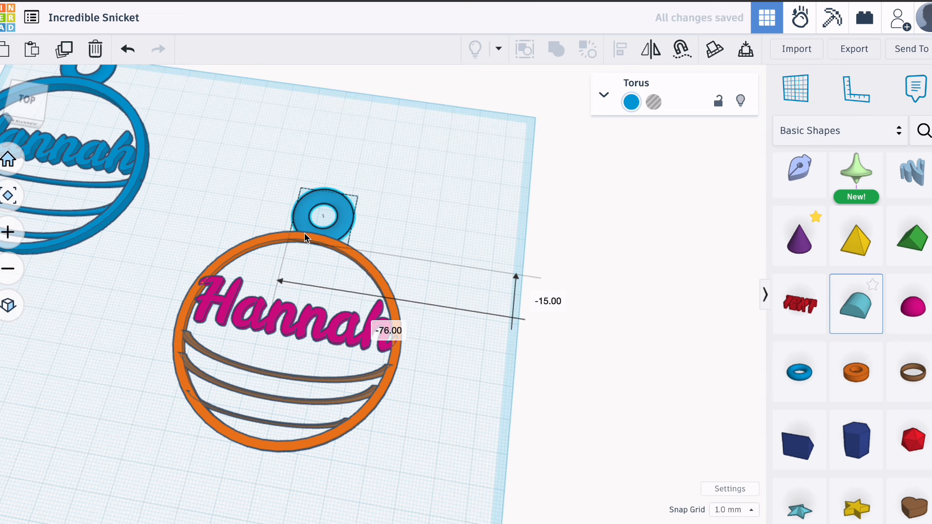
key("Down")
left_click(281, 156)
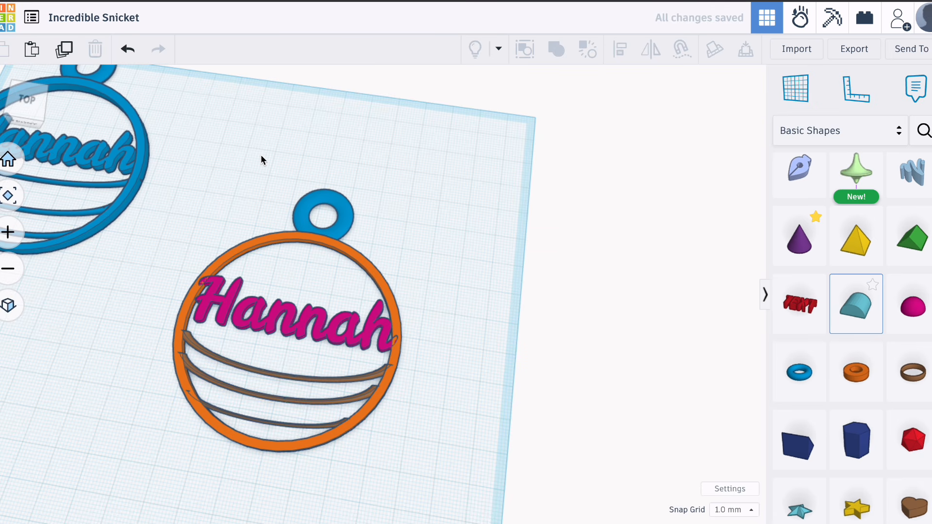
Align the torus and the orange frame on their shared centre line across the width.
left_click_drag(197, 155, 383, 247)
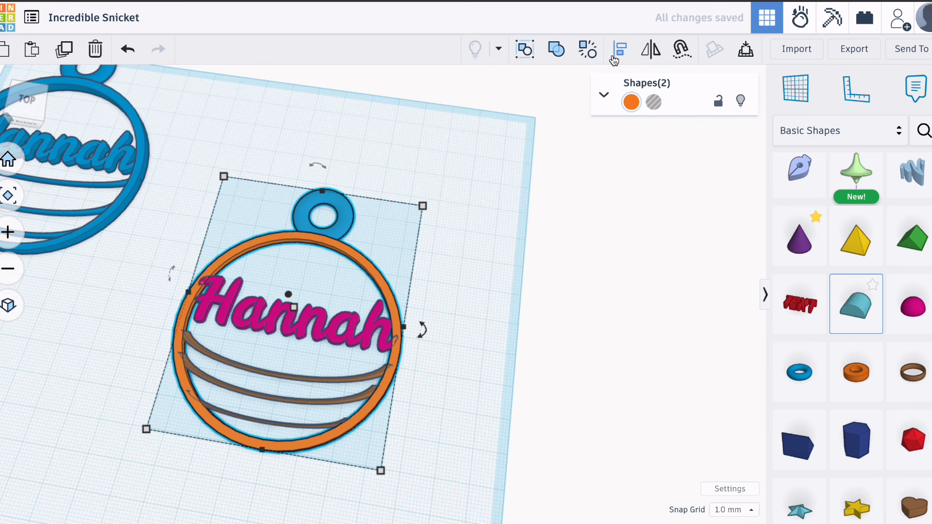
key("m")
left_click(257, 470)
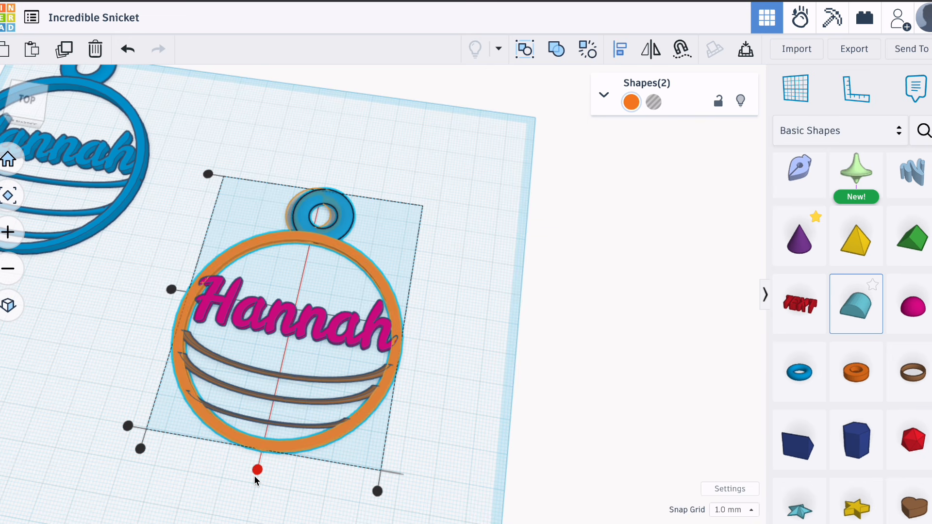
Group the name, round frame, curved bands and torus hanging loop of the multicoloured ornament into one shape.
left_click(578, 350)
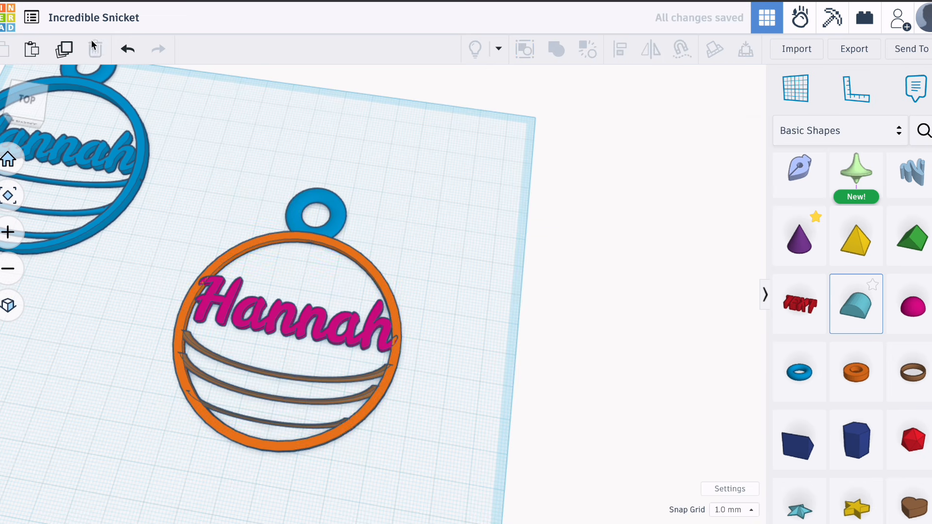
mouse_move(43, 109)
left_mouse_down()
mouse_move(4, 110)
mouse_move(54, 106)
mouse_move(44, 112)
mouse_move(50, 118)
left_mouse_up()
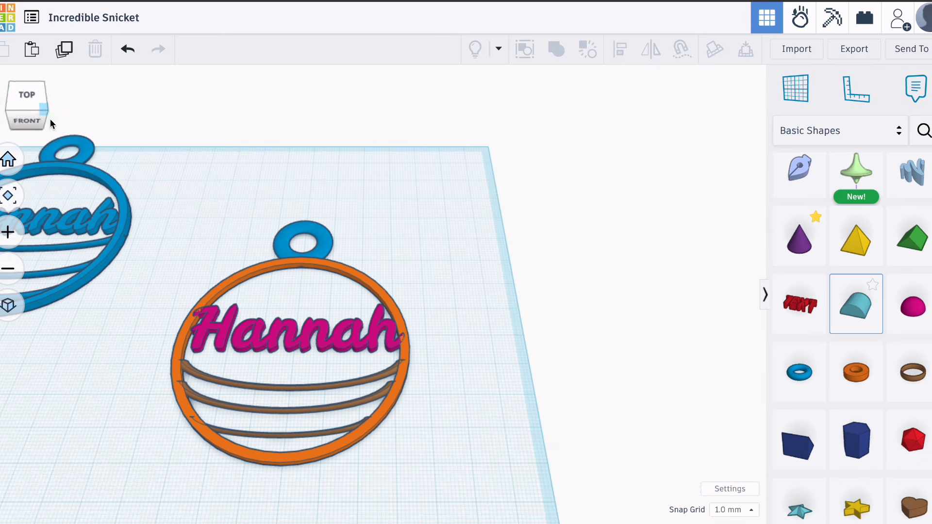
left_click_drag(465, 470, 214, 130)
left_click(557, 49)
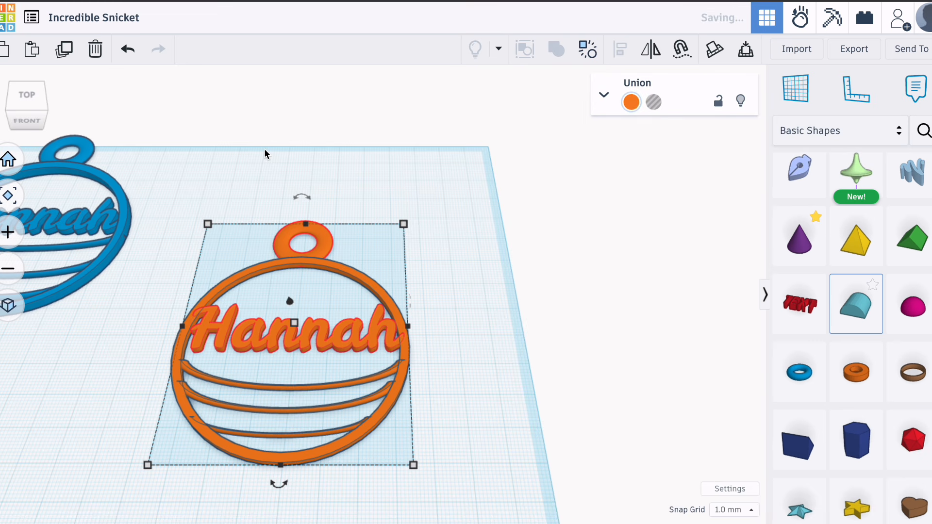
Recolour the grouped ornament with the bright green solid colour preset.
left_click(631, 103)
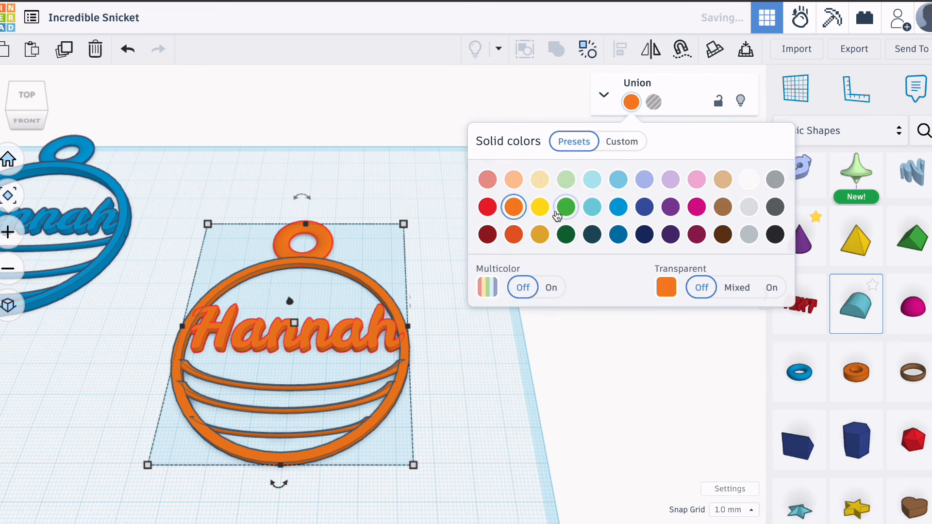
left_click(564, 235)
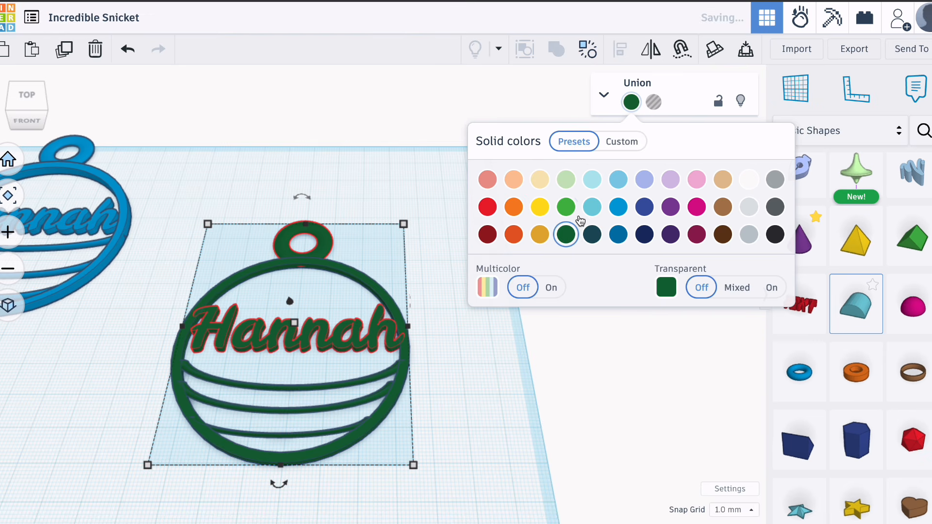
left_click(565, 206)
left_click(472, 398)
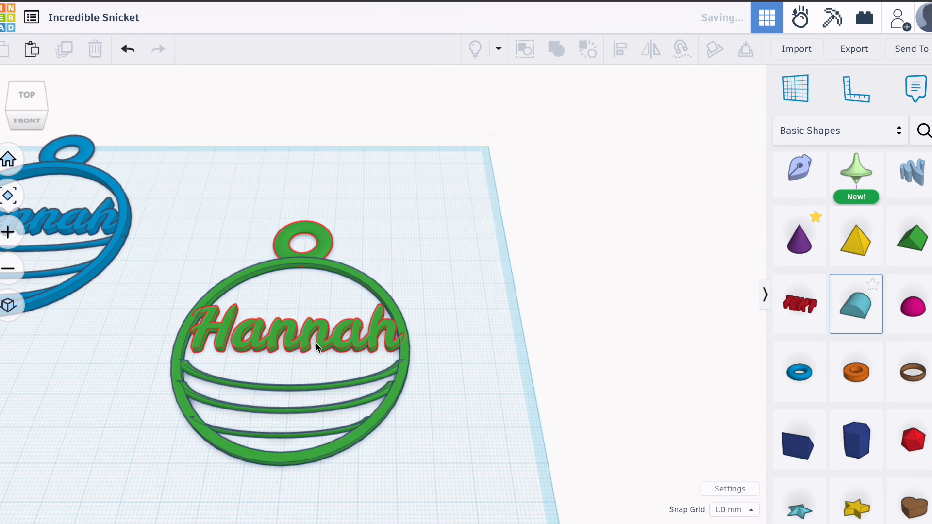
Set the overall height of the green grouped ornament to 4 mm.
scroll(315, 342, "down", 3)
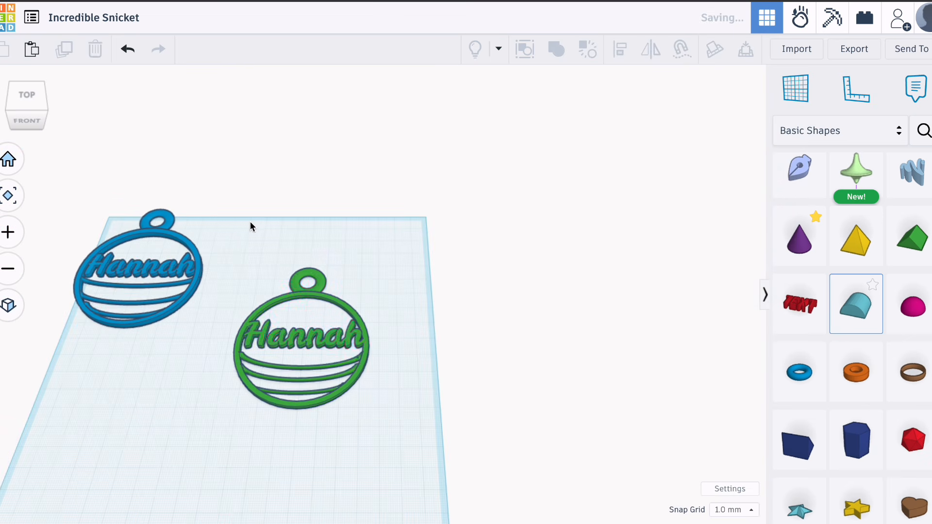
scroll(250, 222, "down", 1)
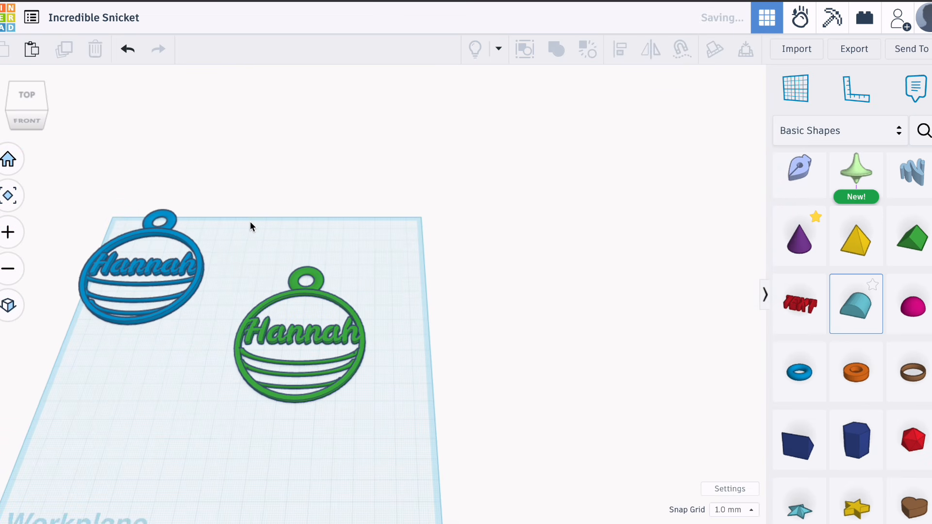
left_click(20, 99)
left_click_drag(20, 103, 22, 97)
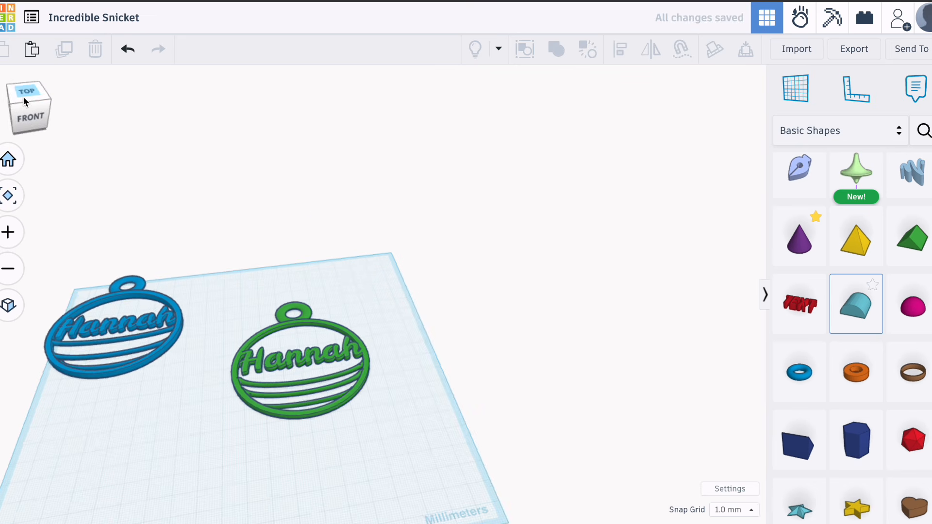
left_click(285, 415)
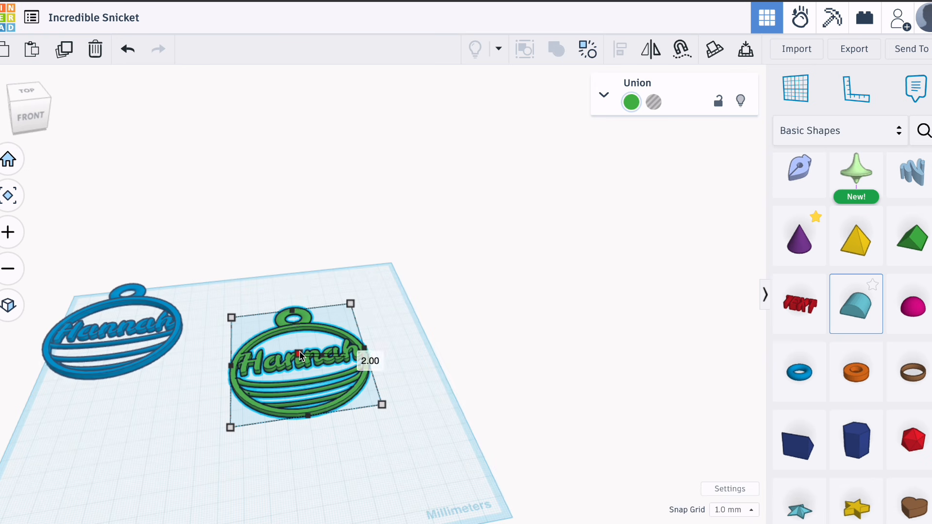
left_click(363, 356)
type("4")
key("Return")
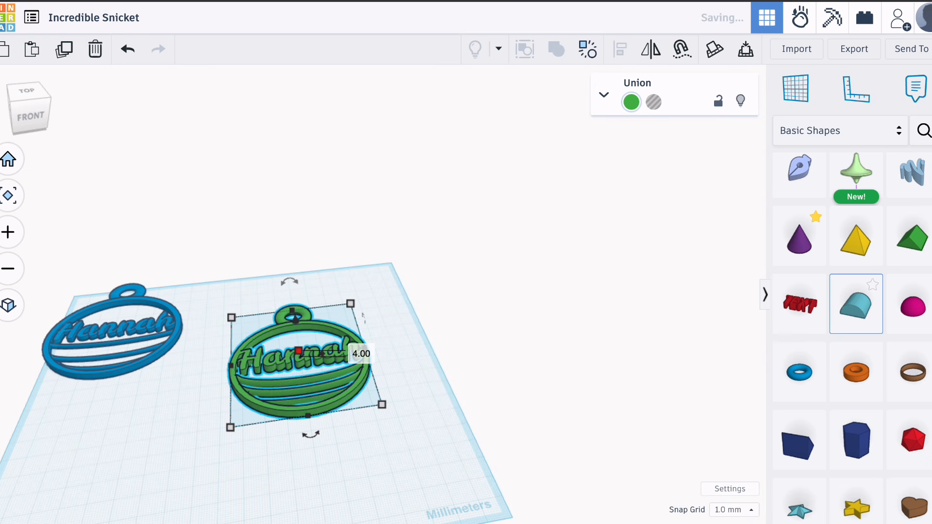
left_click(564, 345)
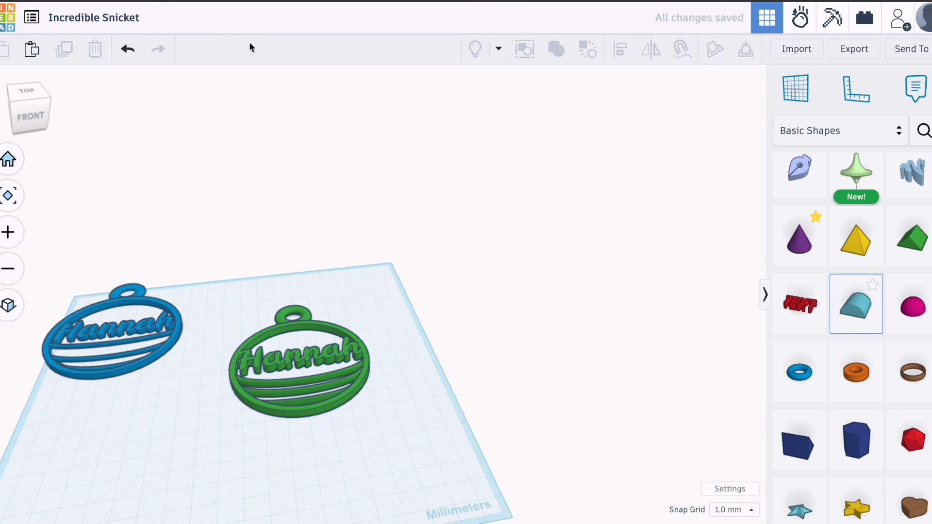
left_click(25, 103)
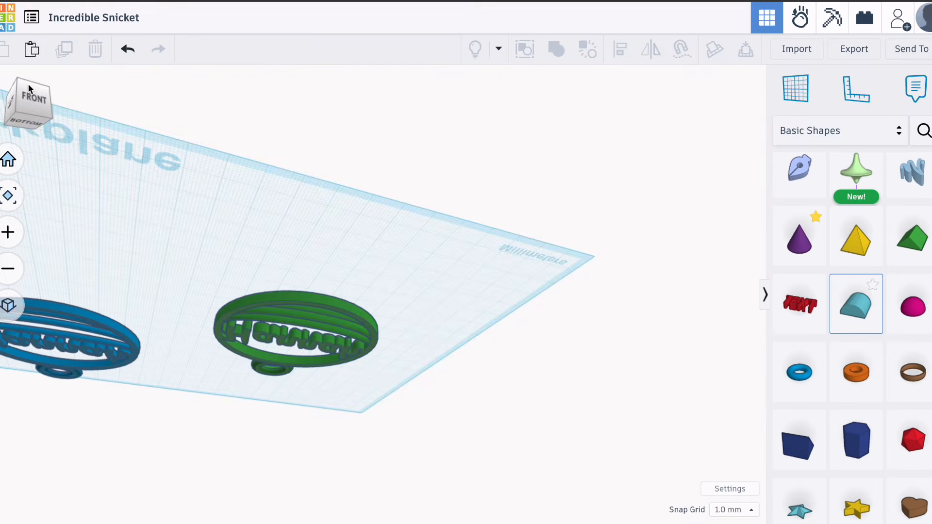
left_click(28, 90)
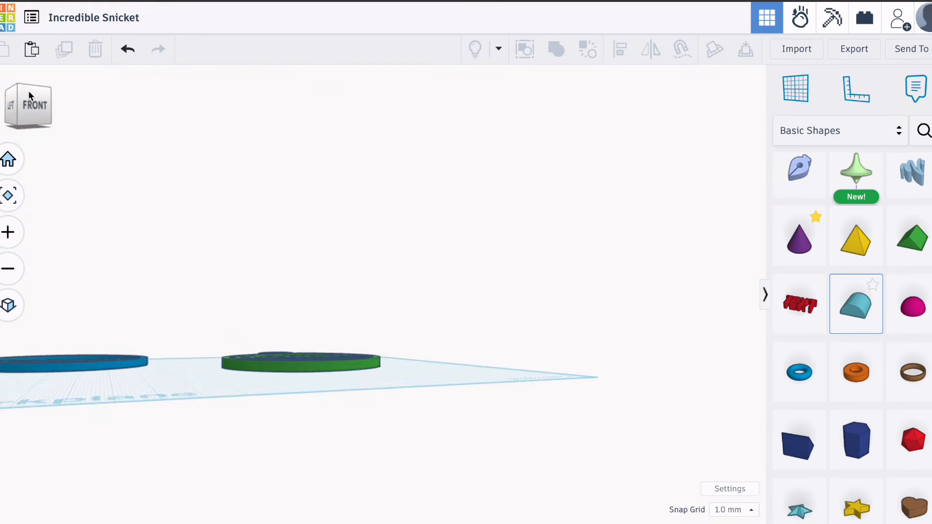
left_click(11, 170)
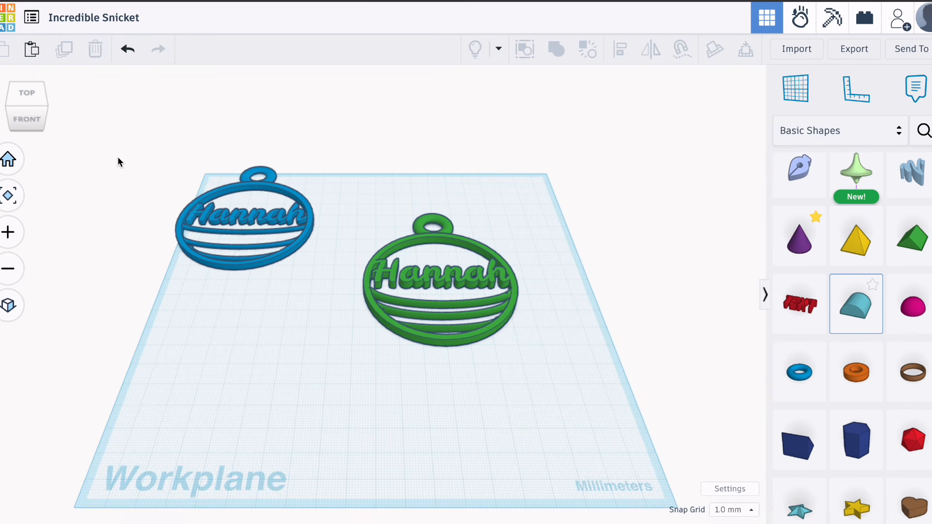